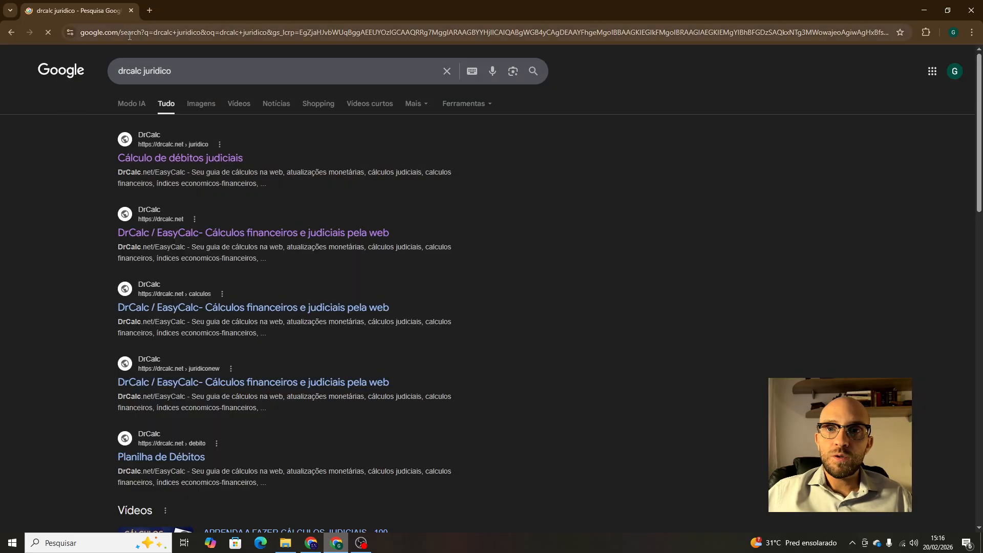
Open the DrCalc search result "Cálculo de débitos judiciais"
left_click_drag(84, 129, 288, 188)
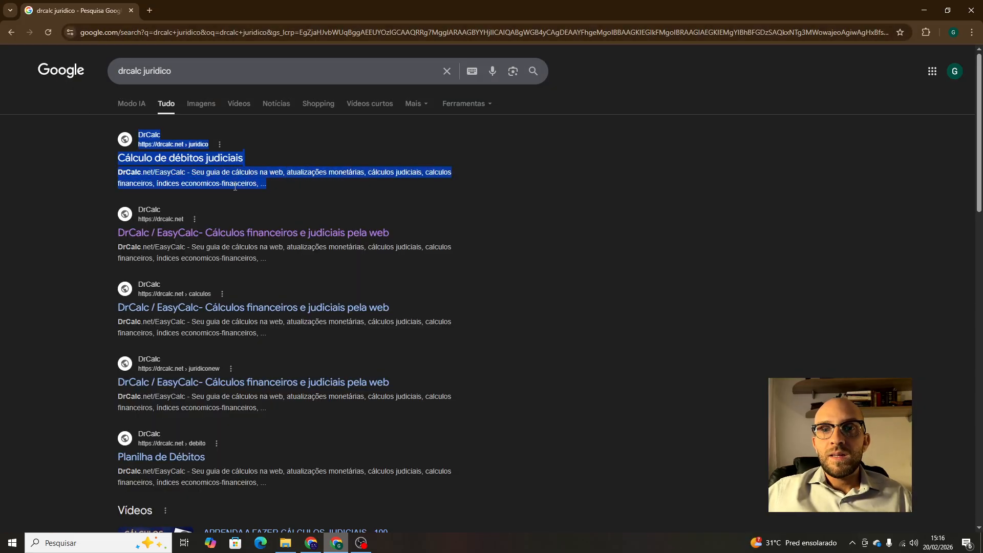
left_click(275, 181)
left_click(130, 163)
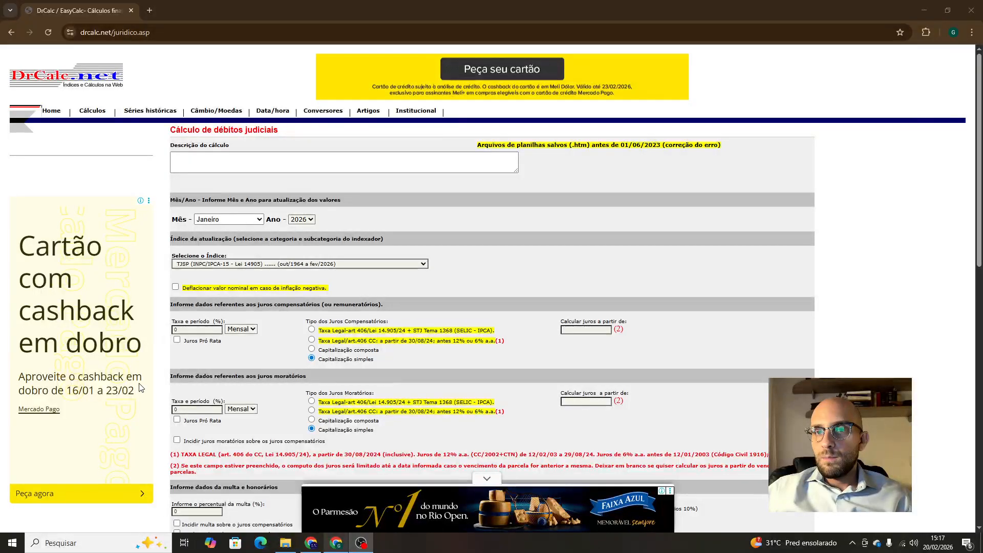
left_click(331, 548)
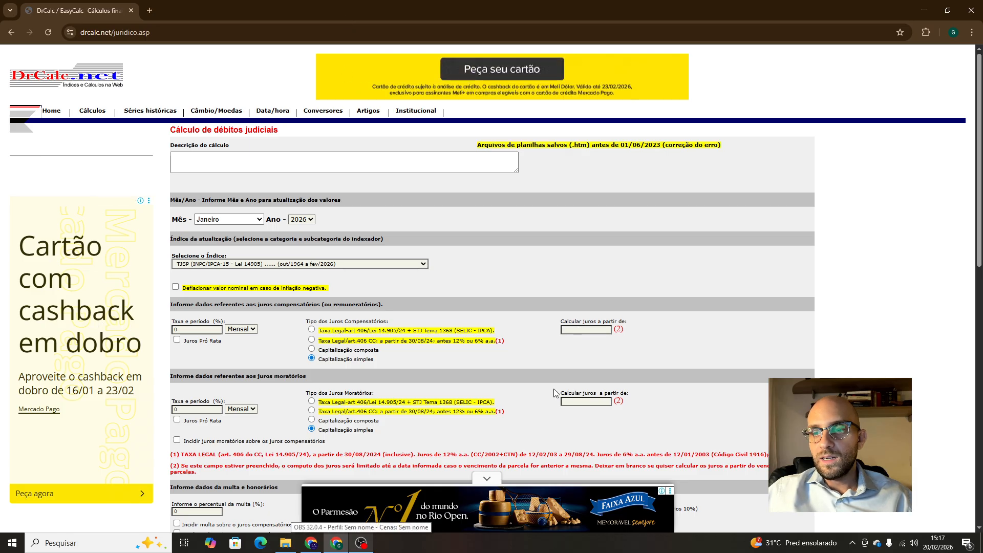
Examine the judicial debt form's sections, including the calculation description and the month and year for updating the values
scroll(225, 154, "down", 1)
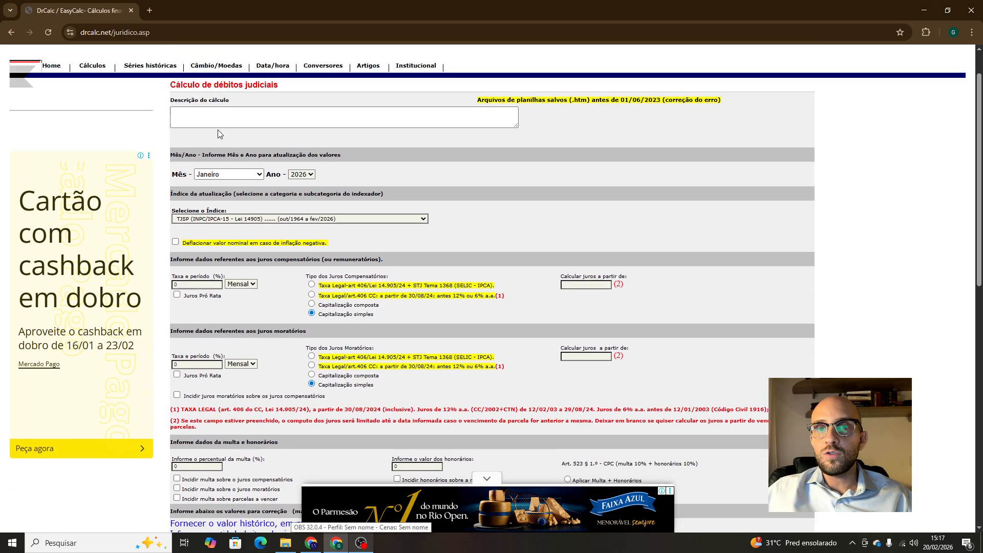
scroll(218, 131, "up", 1)
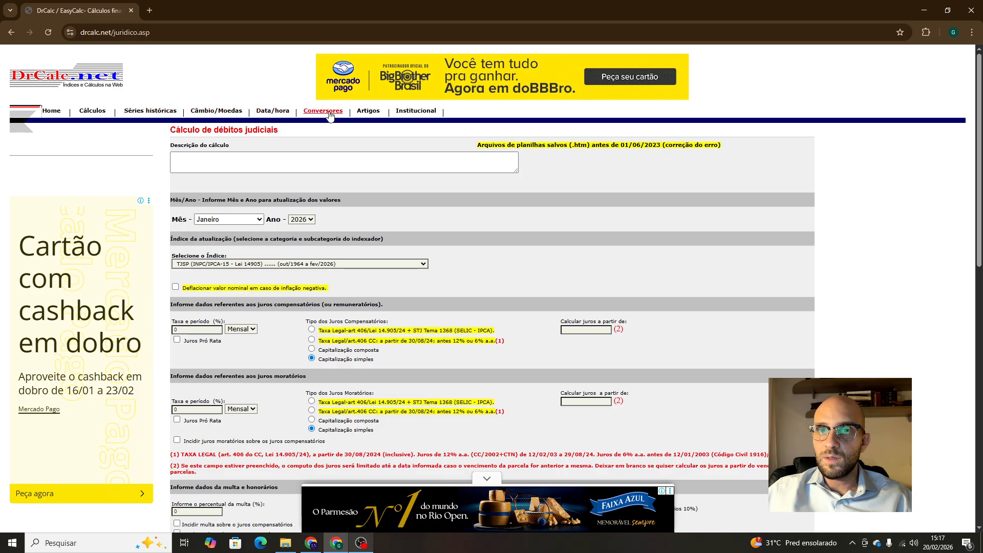
scroll(382, 182, "down", 3)
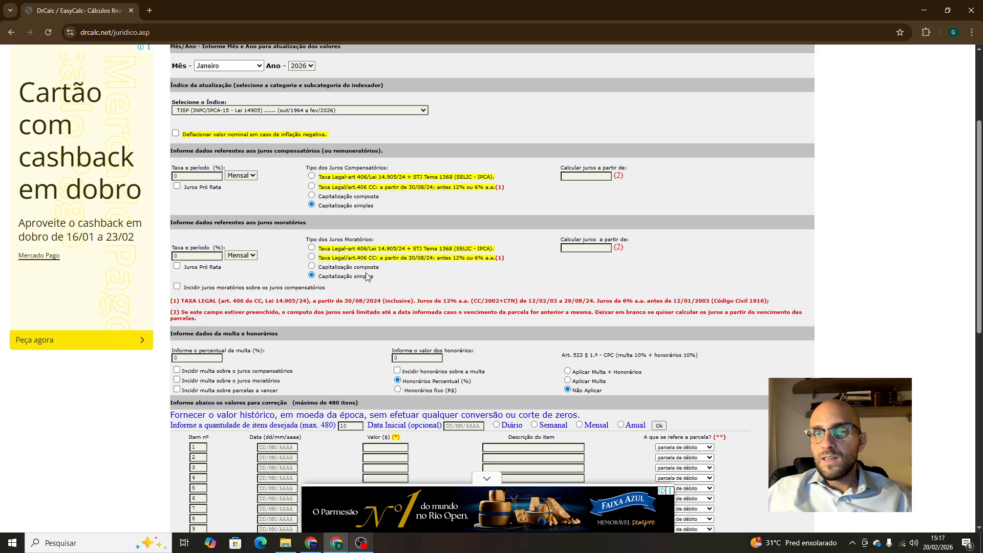
scroll(272, 247, "up", 2)
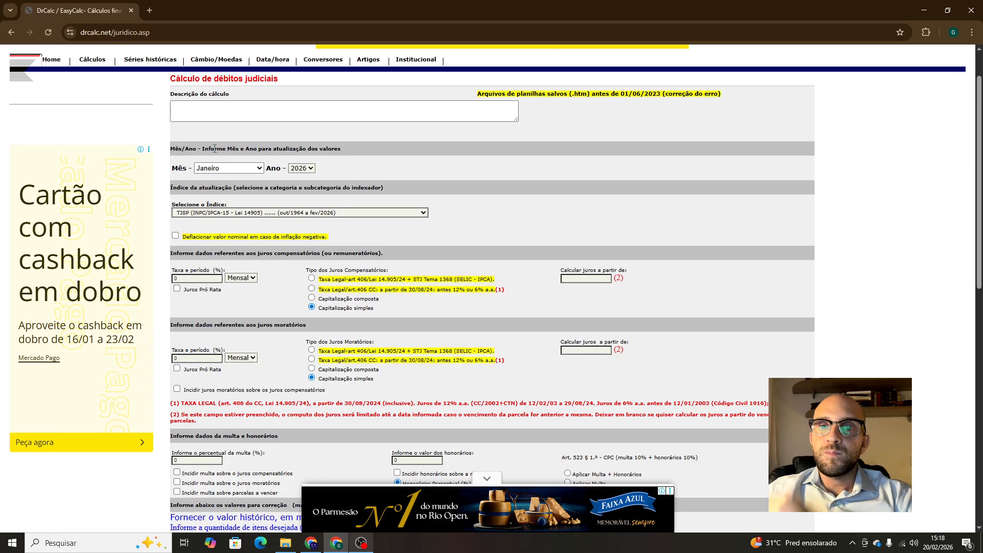
left_click(279, 107)
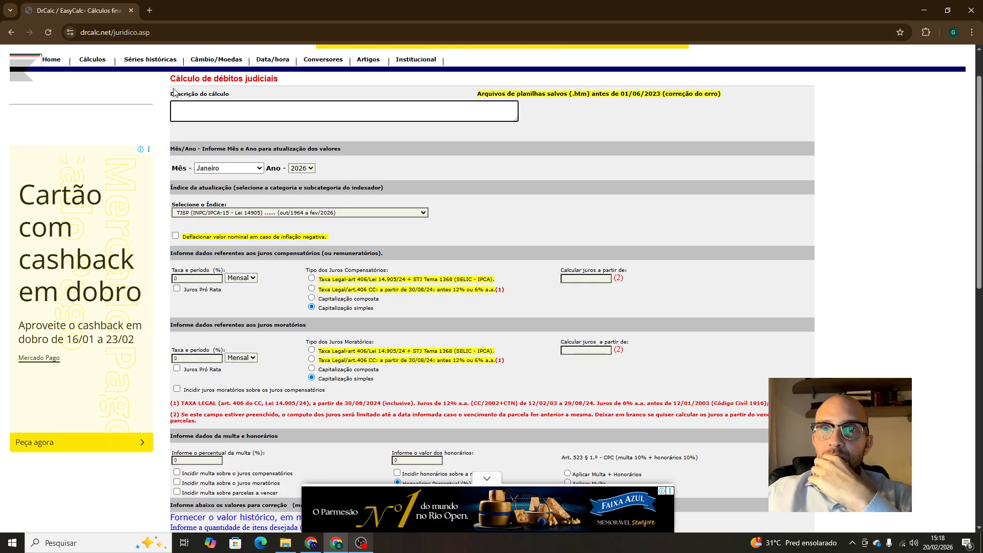
left_click_drag(174, 92, 239, 113)
left_click(241, 118)
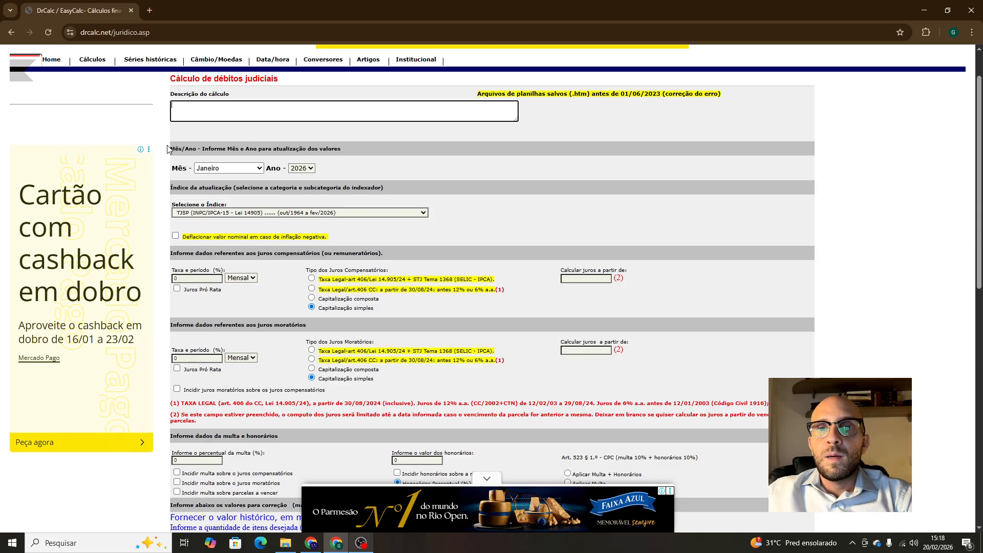
left_click_drag(166, 148, 349, 175)
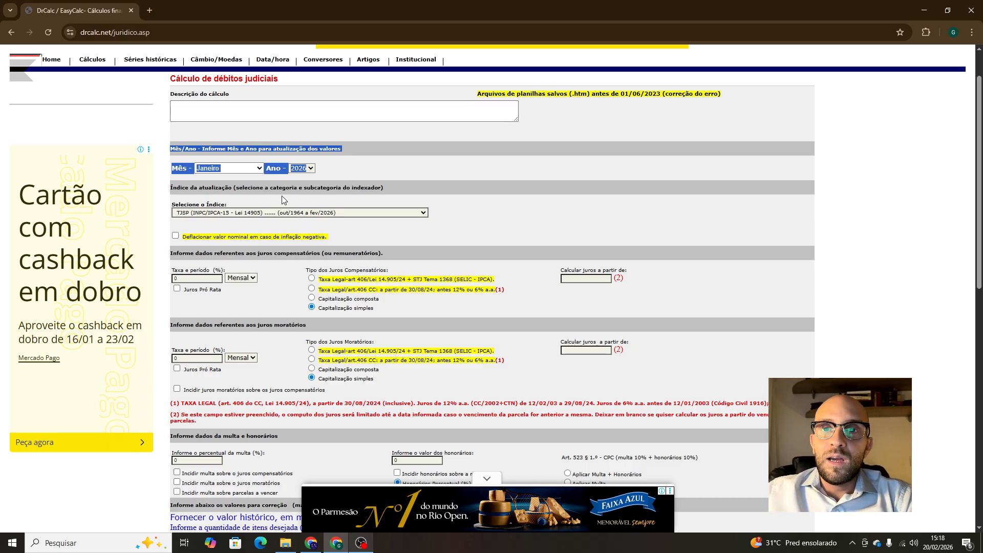
left_click(259, 183)
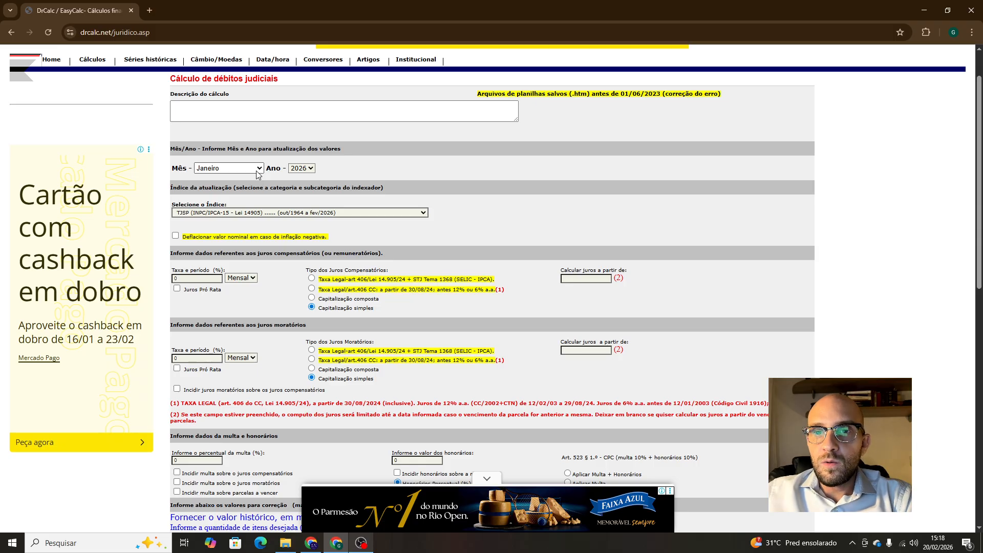
Try Fevereiro as the update month, return it to Janeiro, and check the month options again
left_click(256, 170)
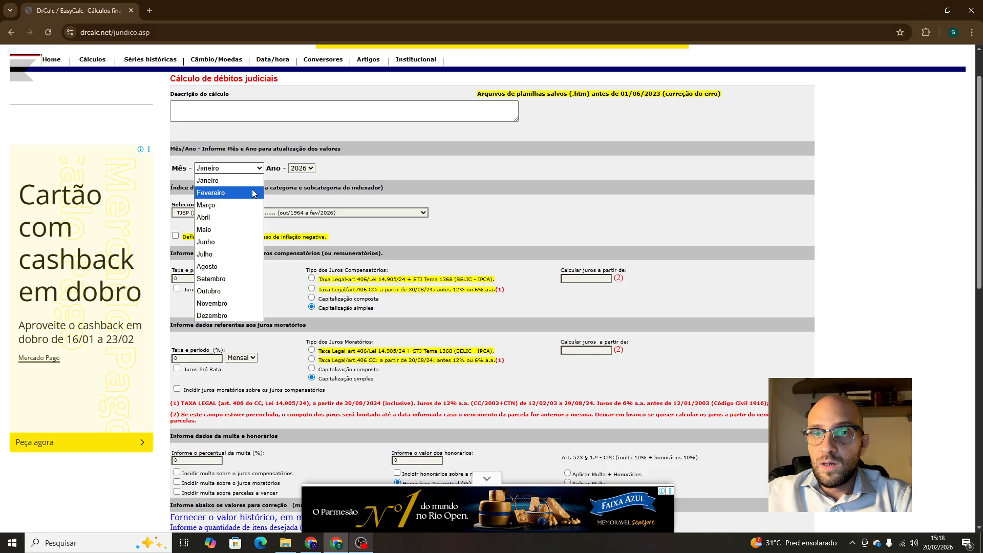
left_click(253, 193)
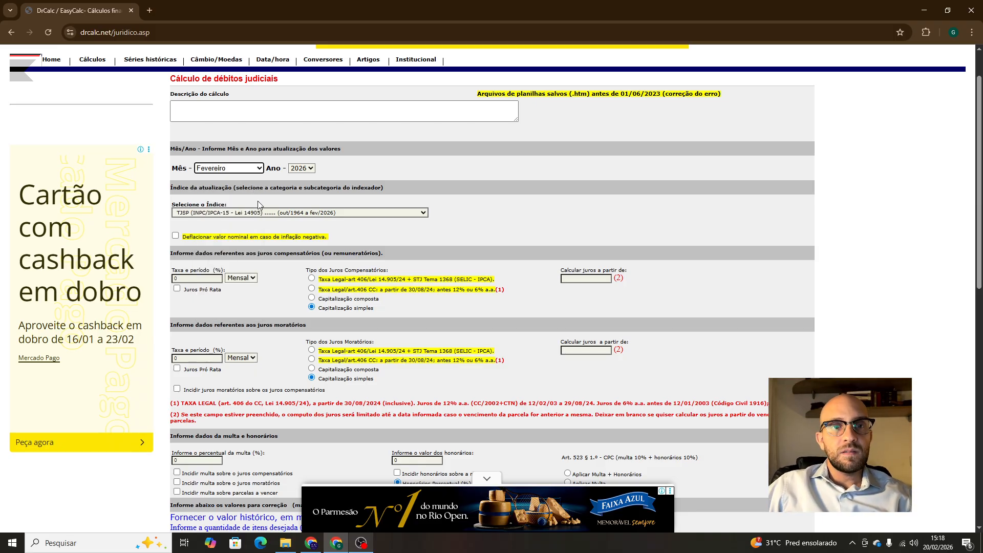
left_click(257, 175)
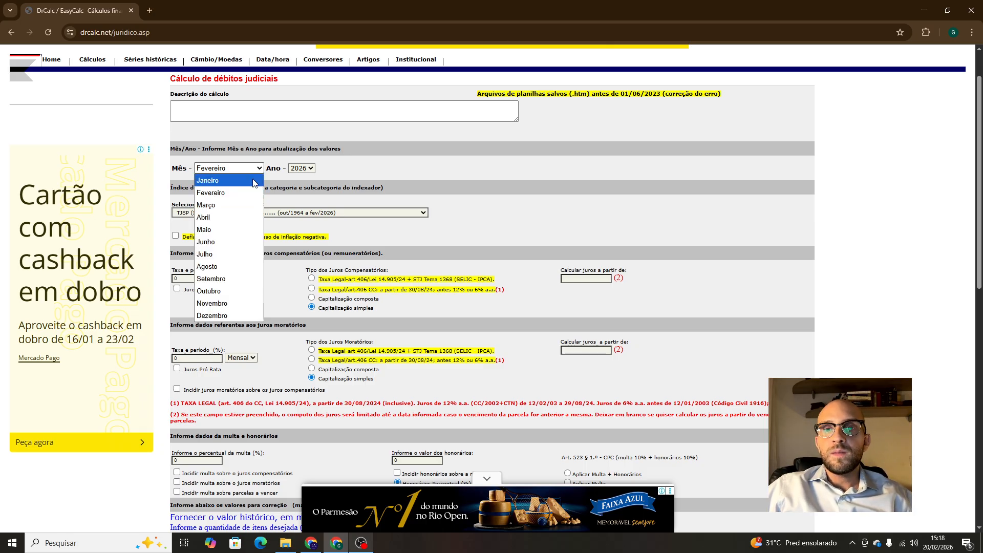
left_click(254, 181)
left_click(253, 169)
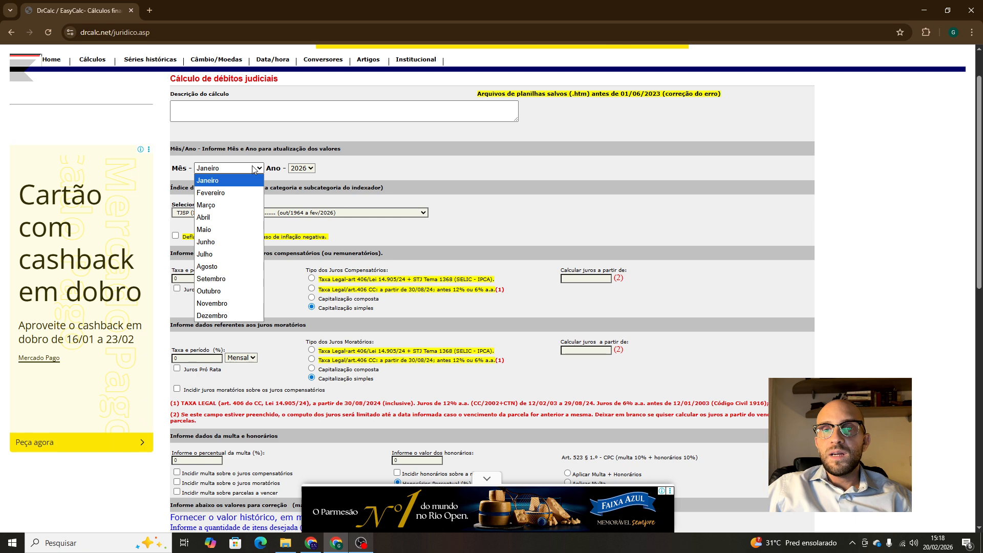
left_click(236, 231)
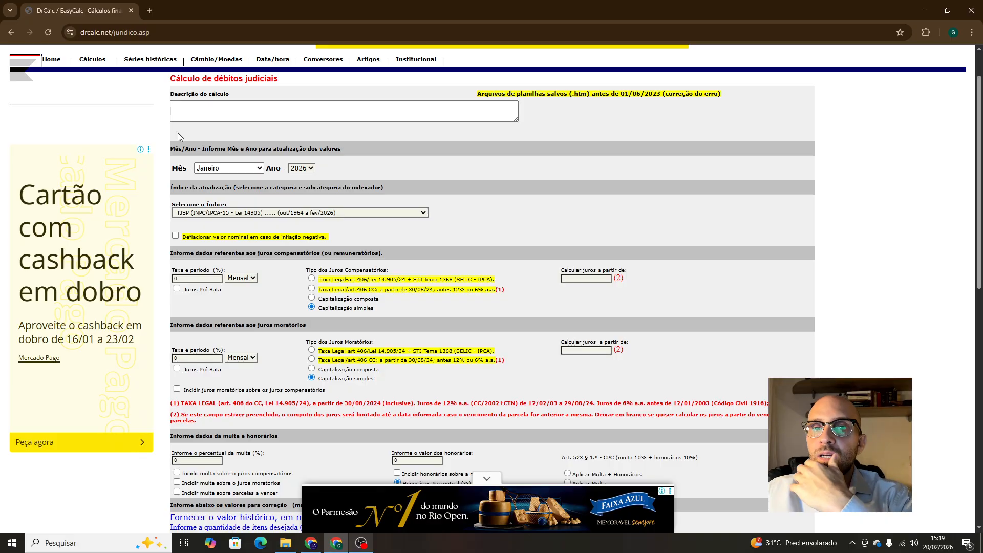
Set the update month to Fevereiro
left_click(212, 169)
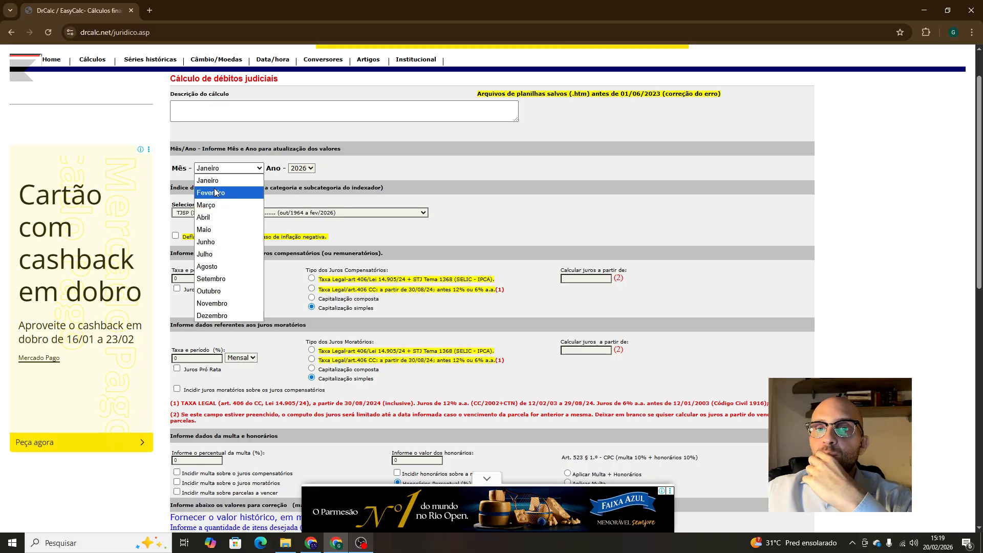
left_click(215, 193)
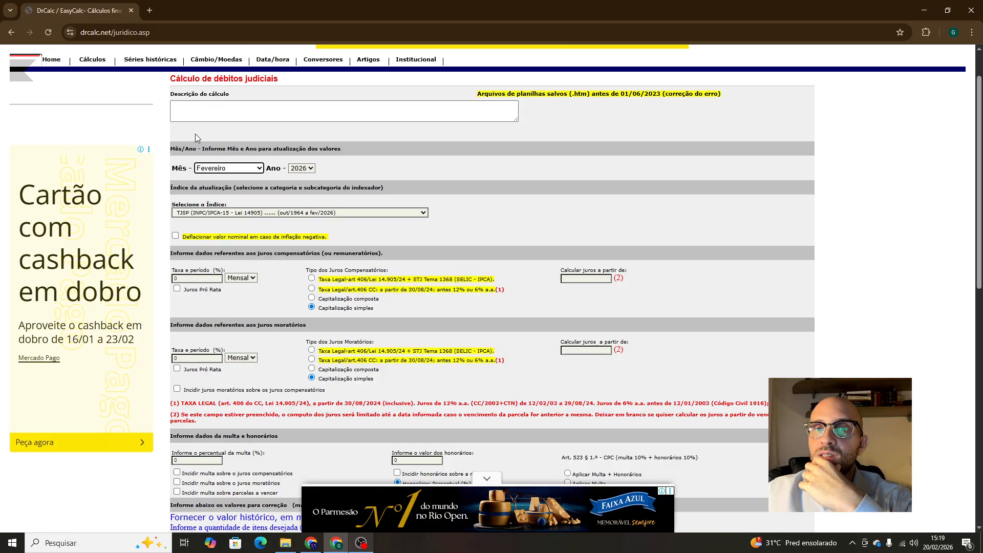
left_click(271, 237)
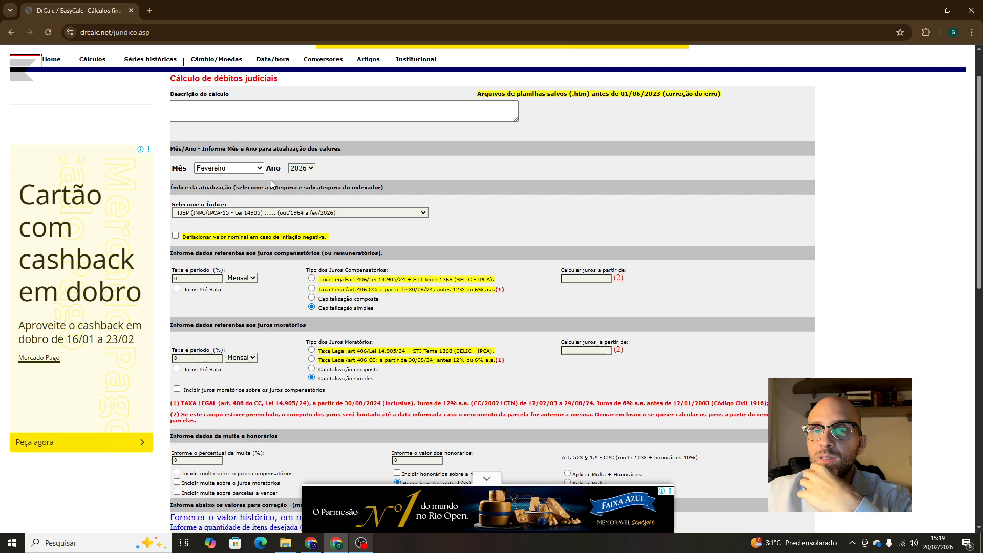
Look through the available update indices, including the judicial calculation and financial market categories, without changing the selection
left_click_drag(172, 189, 307, 189)
left_click(312, 189)
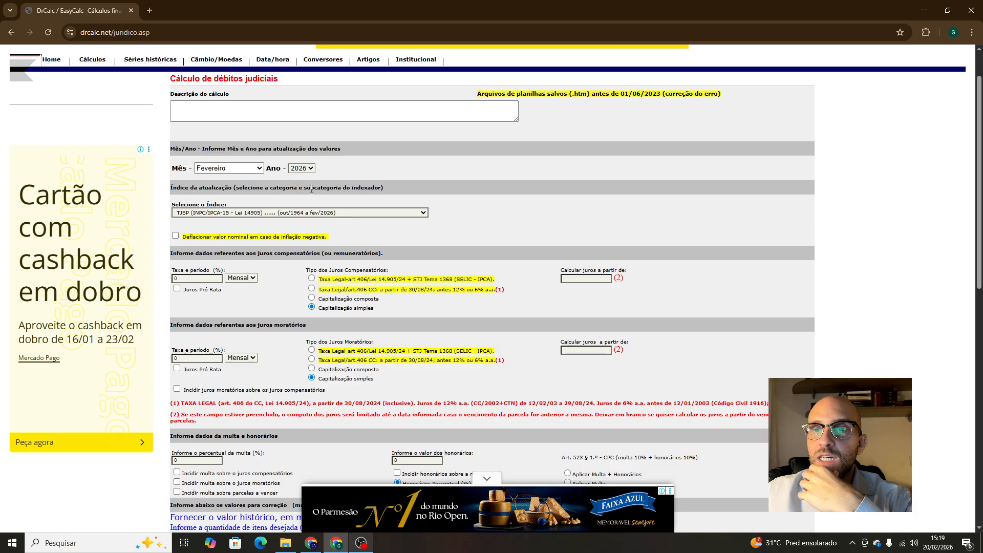
scroll(289, 230, "down", 2)
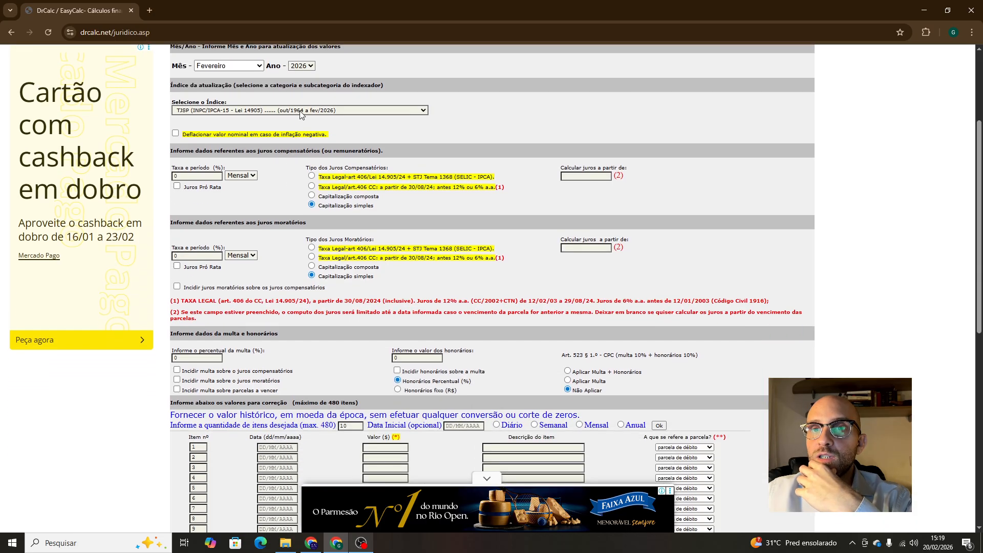
left_click(301, 110)
left_click(301, 111)
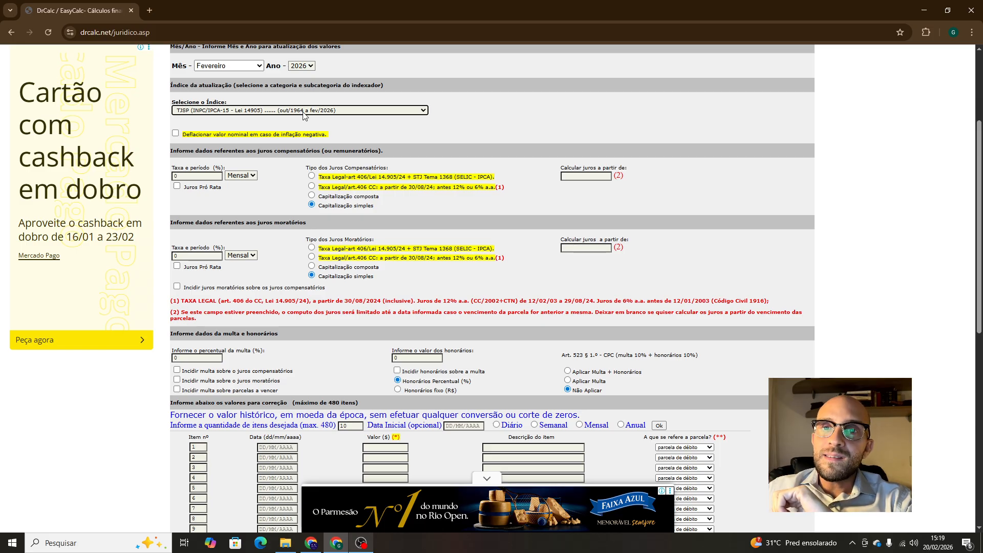
left_click(303, 112)
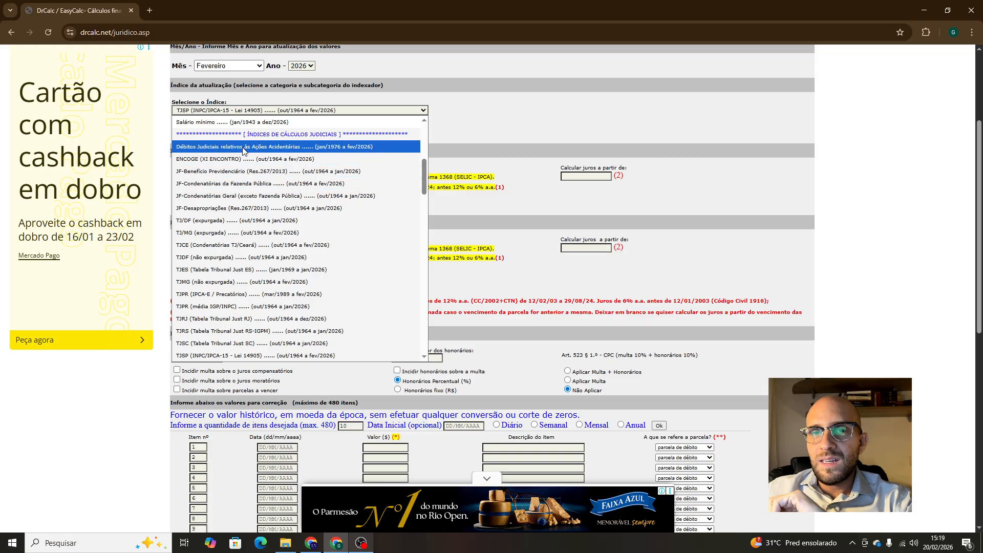
scroll(276, 169, "down", 4)
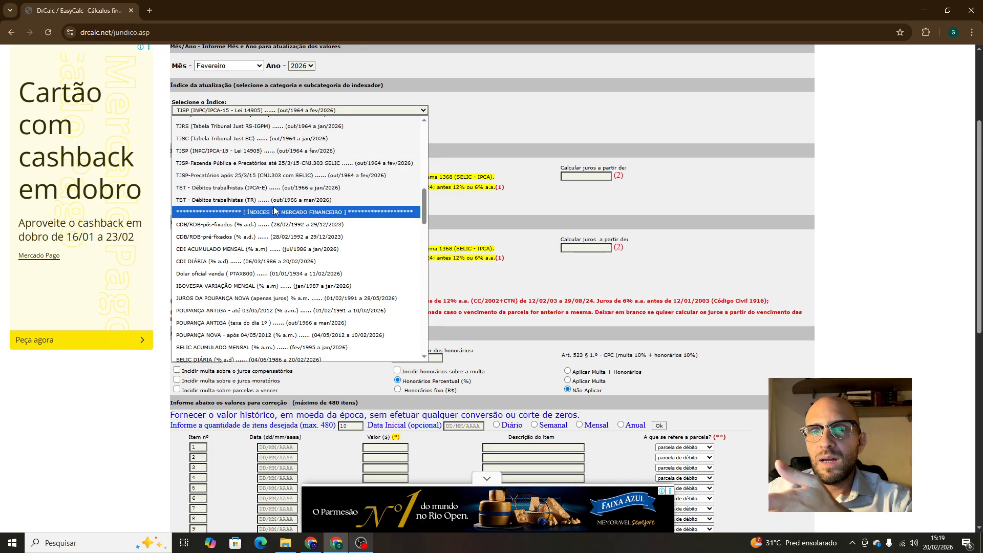
scroll(228, 182, "up", 4)
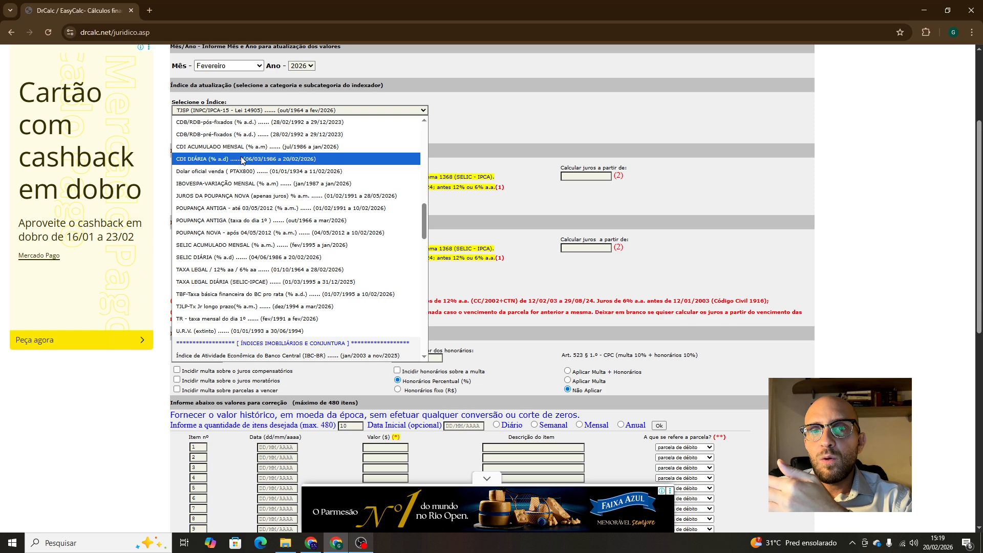
scroll(251, 172, "up", 4)
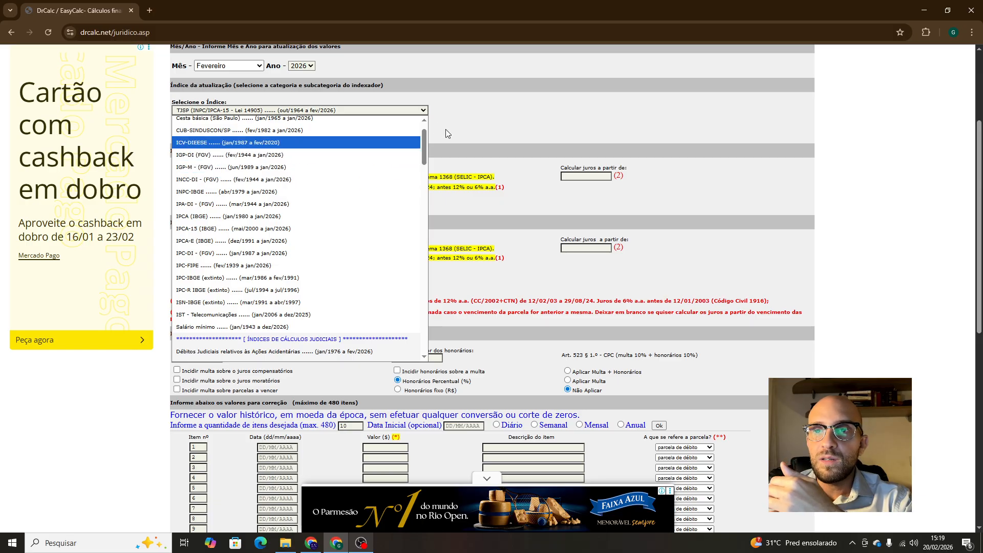
left_click(422, 112)
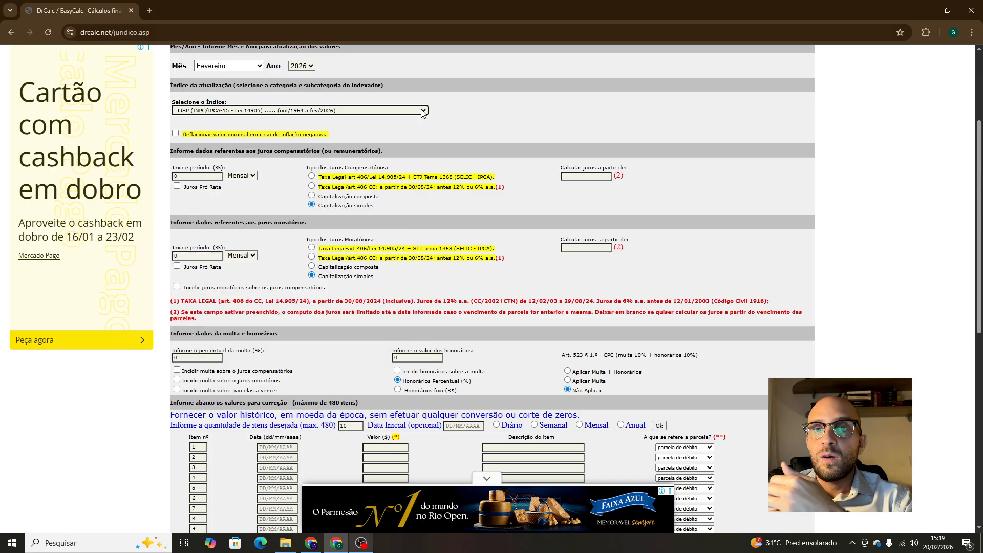
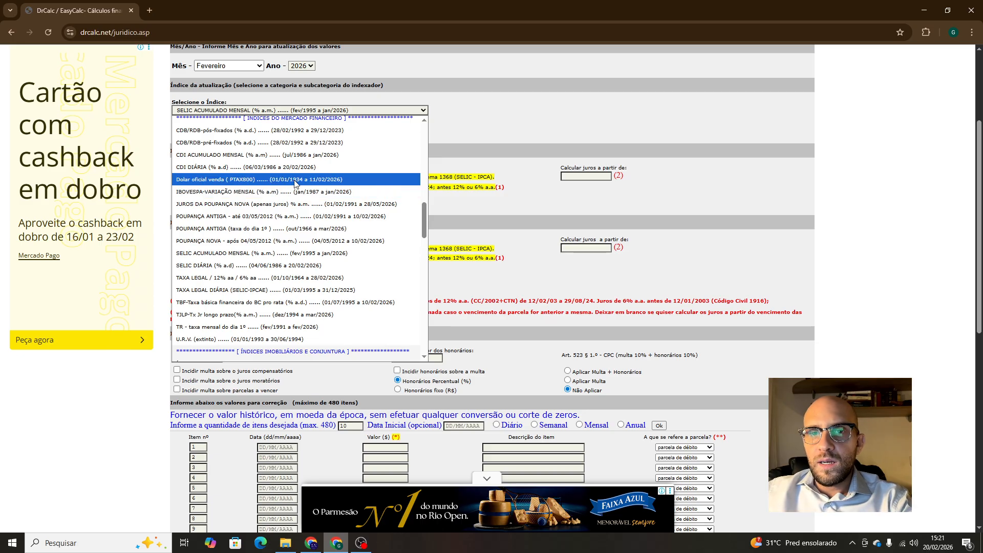
Set the update index to SELIC DIÁRIA (% a.d)
scroll(287, 189, "down", 3)
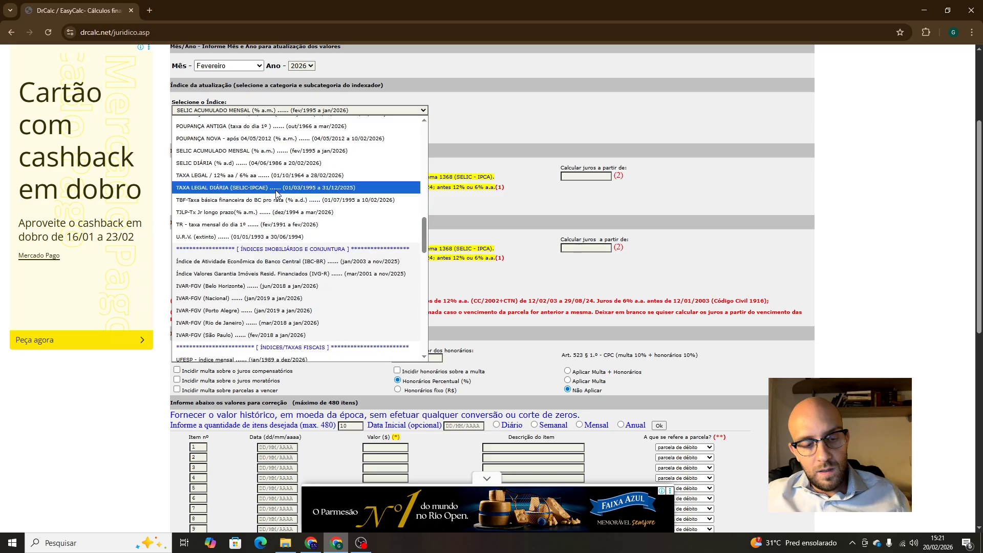
key("End")
type("sel")
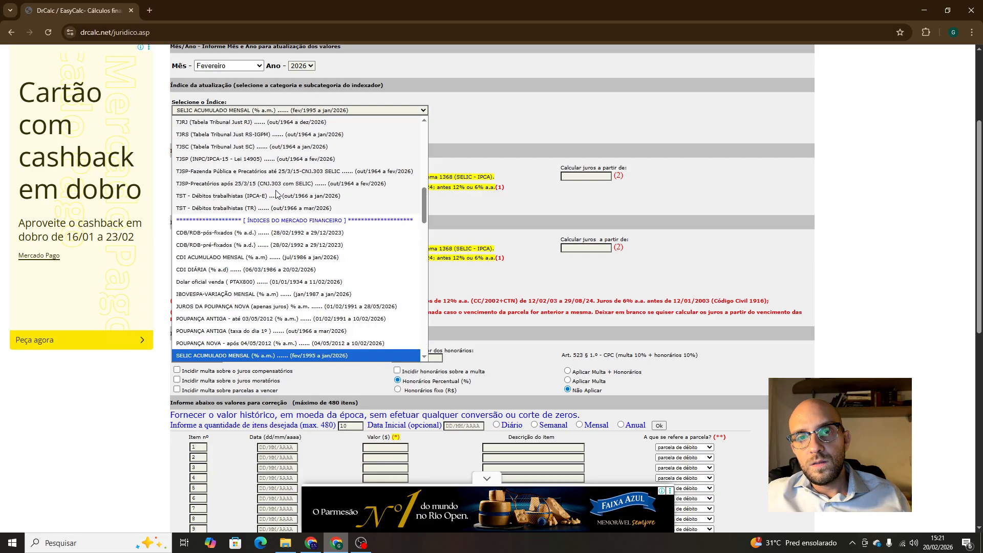
scroll(307, 327, "down", 3)
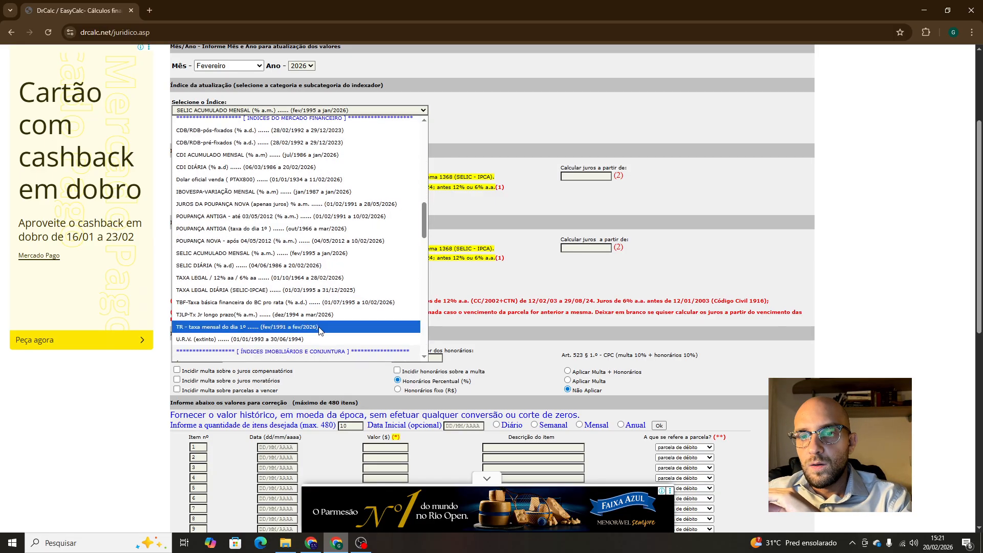
scroll(318, 246, "down", 3)
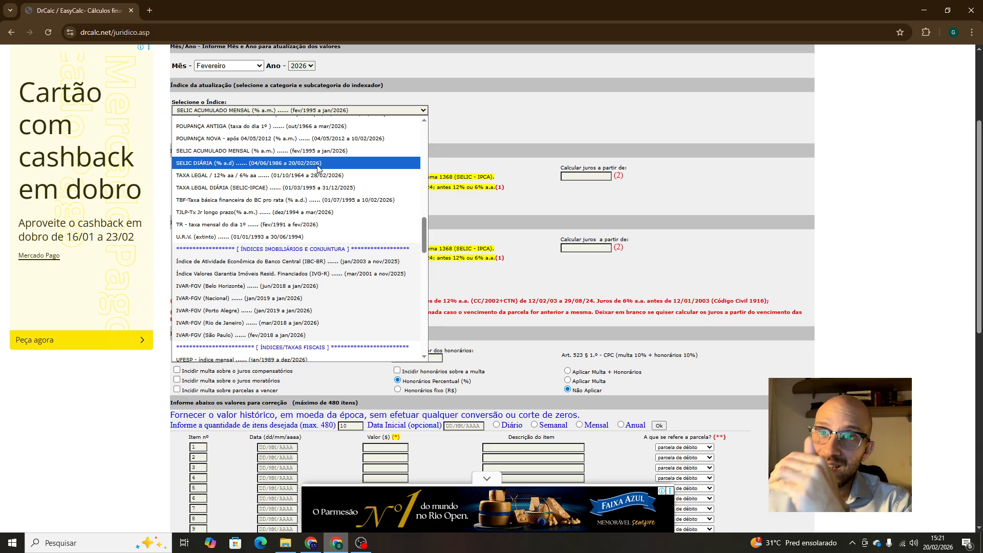
left_click(318, 163)
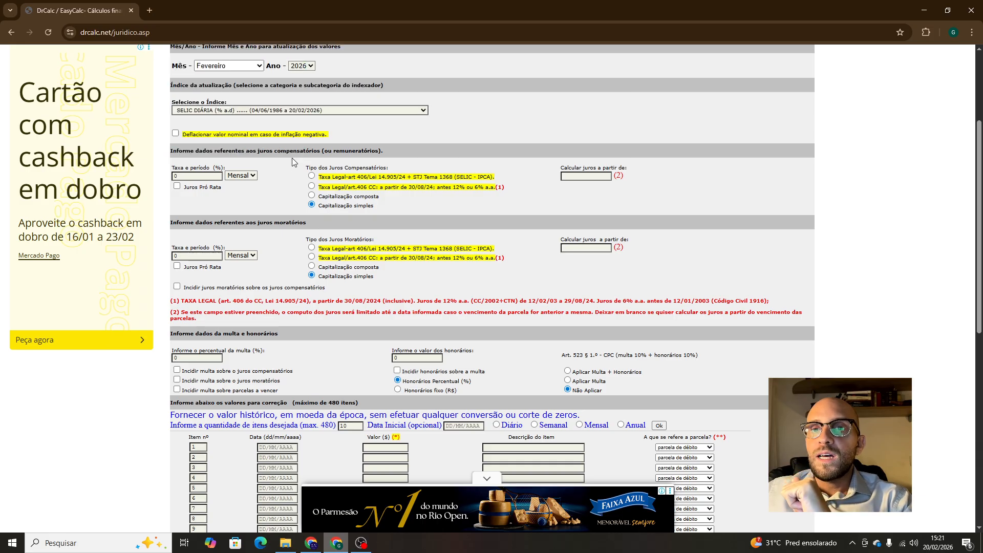
left_click_drag(257, 151, 383, 157)
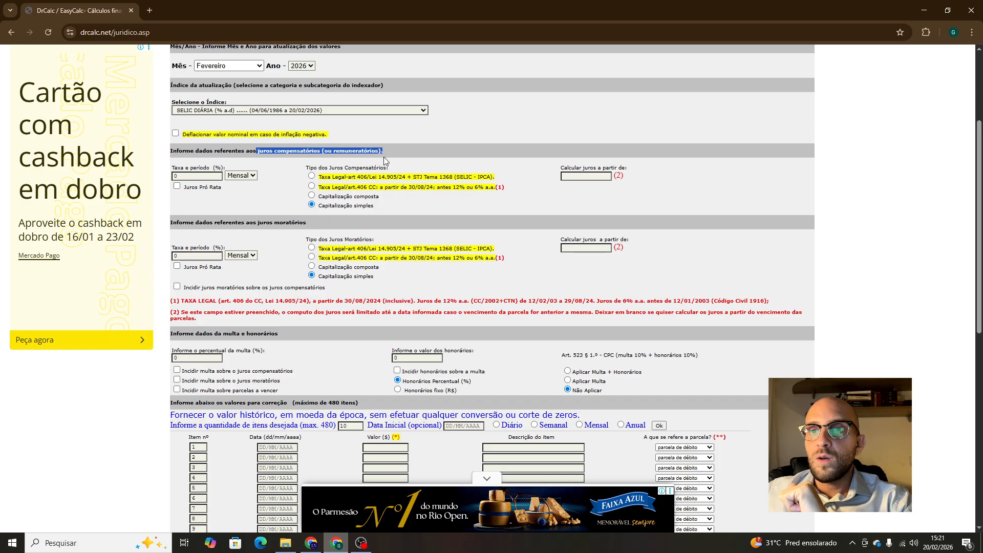
scroll(291, 234, "down", 1)
left_click(275, 97)
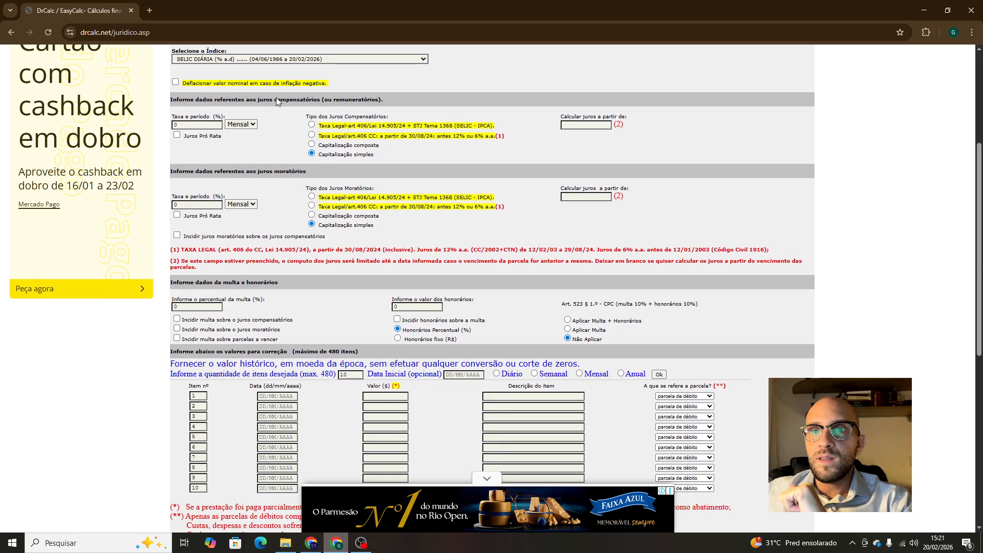
Examine the compensatory and moratory interest sections, including the Taxa Legal (SELIC - IPCA) option for moratory interest
left_click_drag(255, 169, 318, 171)
left_click(319, 171)
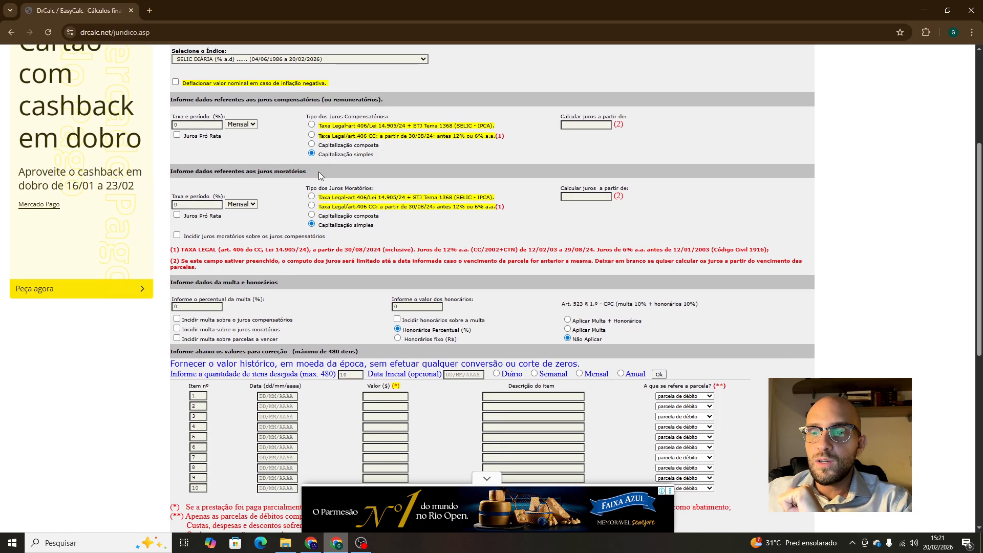
left_click(350, 551)
left_click(336, 542)
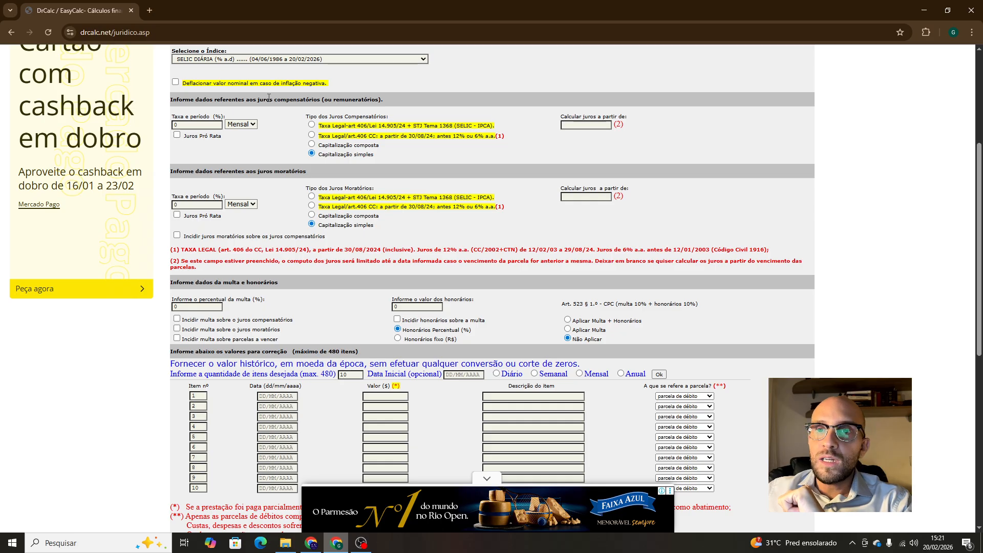
left_click_drag(253, 97, 329, 103)
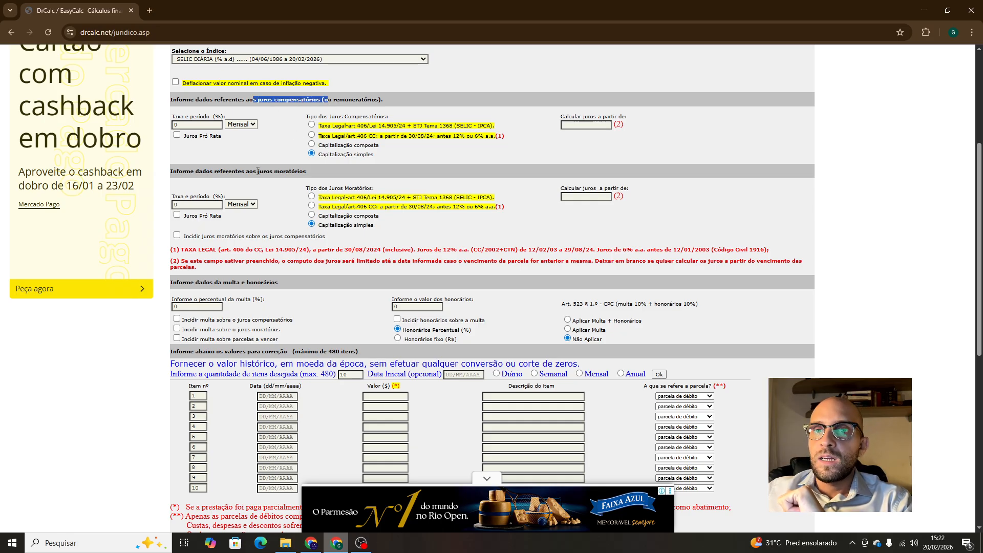
left_click(265, 97)
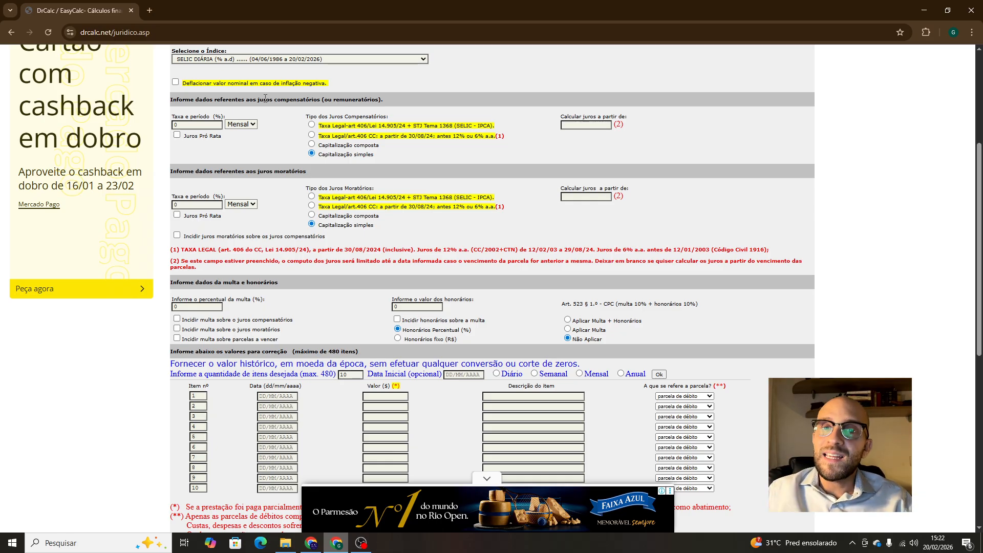
left_click_drag(258, 172, 309, 175)
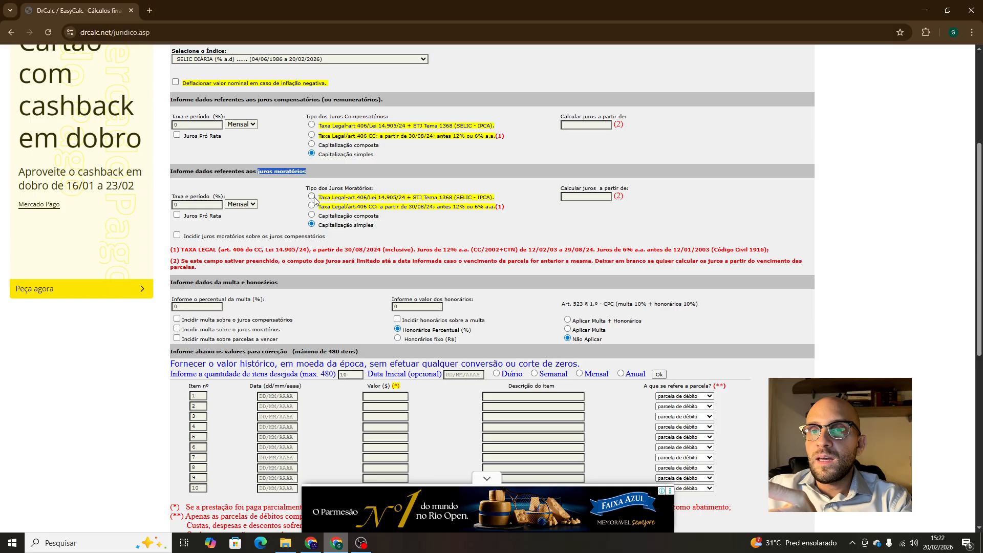
left_click_drag(321, 197, 497, 197)
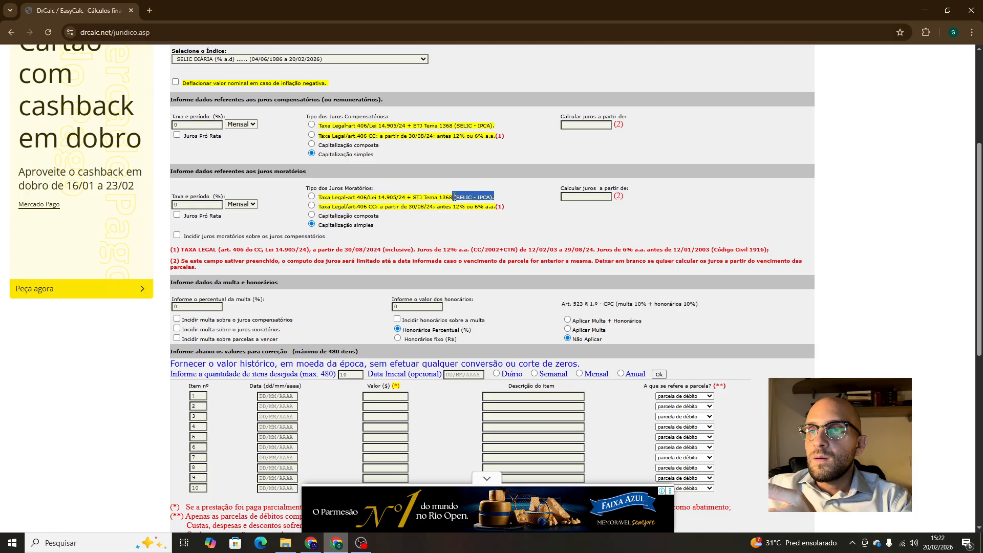
left_click(283, 192)
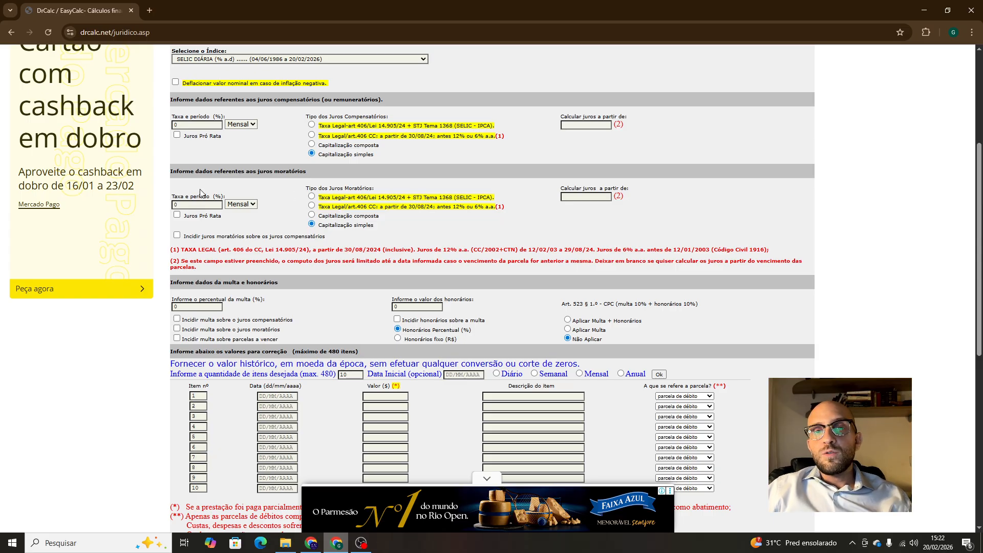
Set the moratory interest type to Taxa Legal-art 406/Lei 14.905/24 + STJ Tema 1368 (SELIC - IPCA)
scroll(205, 202, "down", 1)
left_click(202, 153)
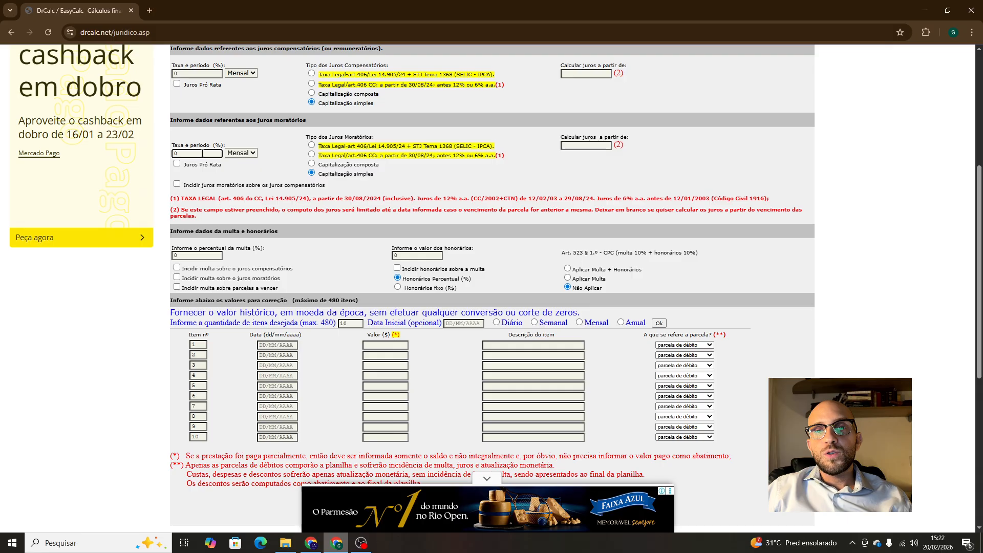
left_click(239, 153)
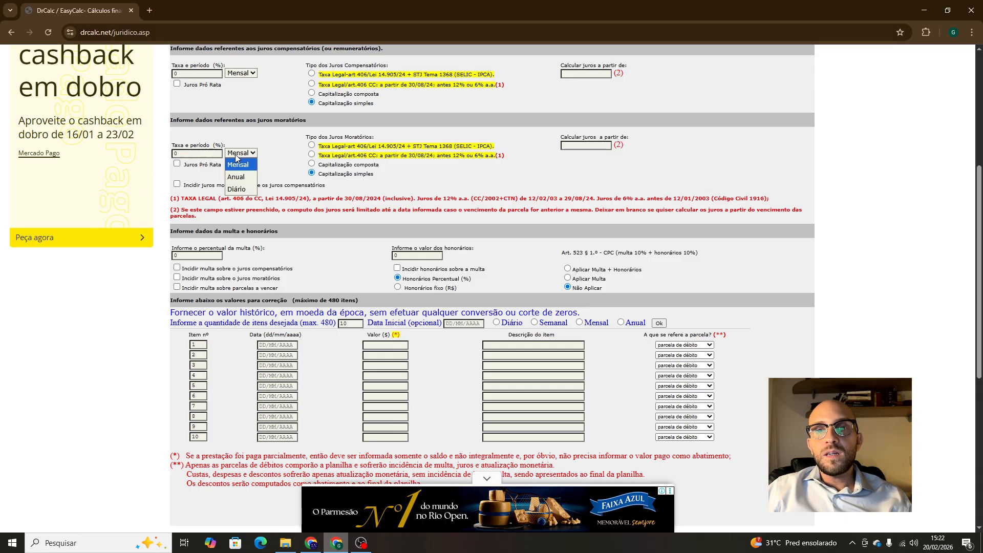
left_click(292, 157)
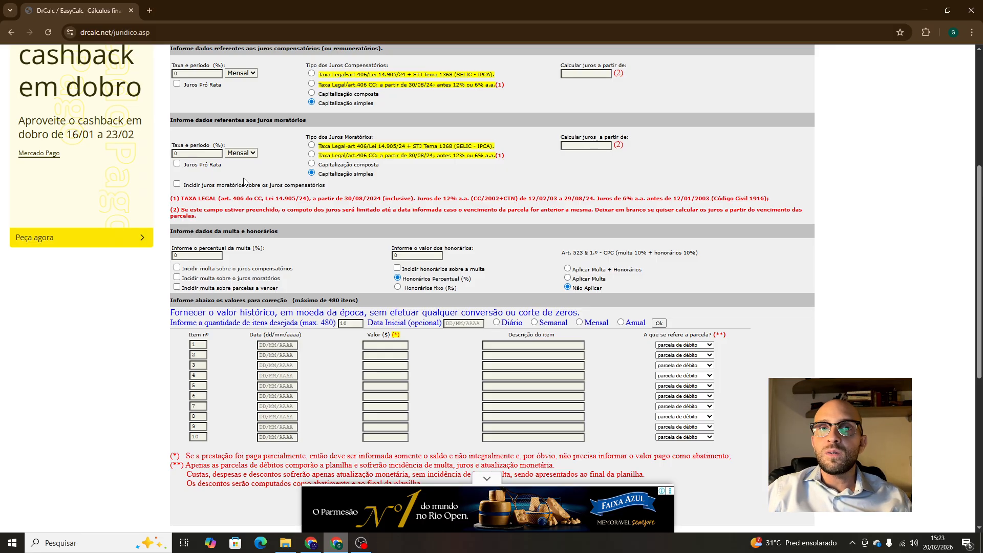
left_click(312, 146)
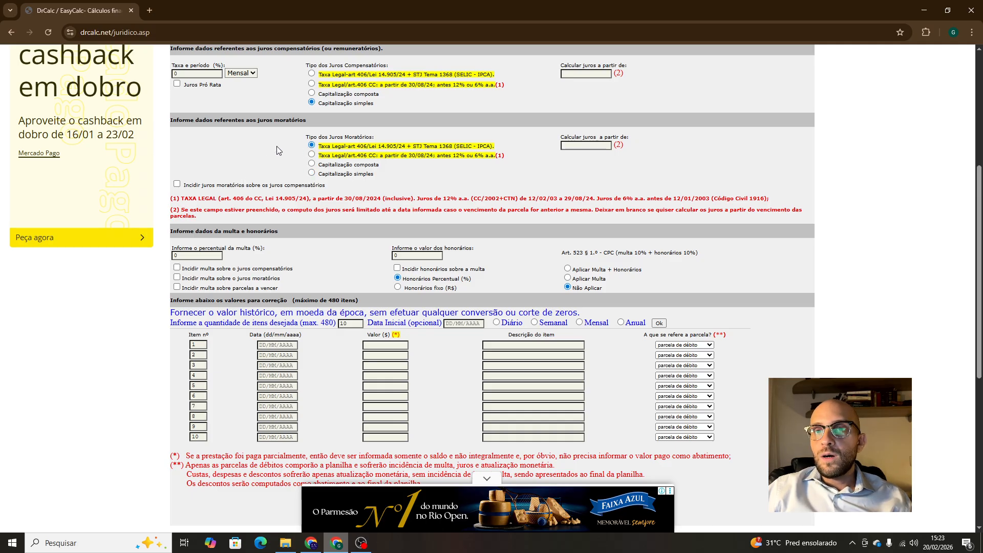
left_click_drag(320, 146, 494, 147)
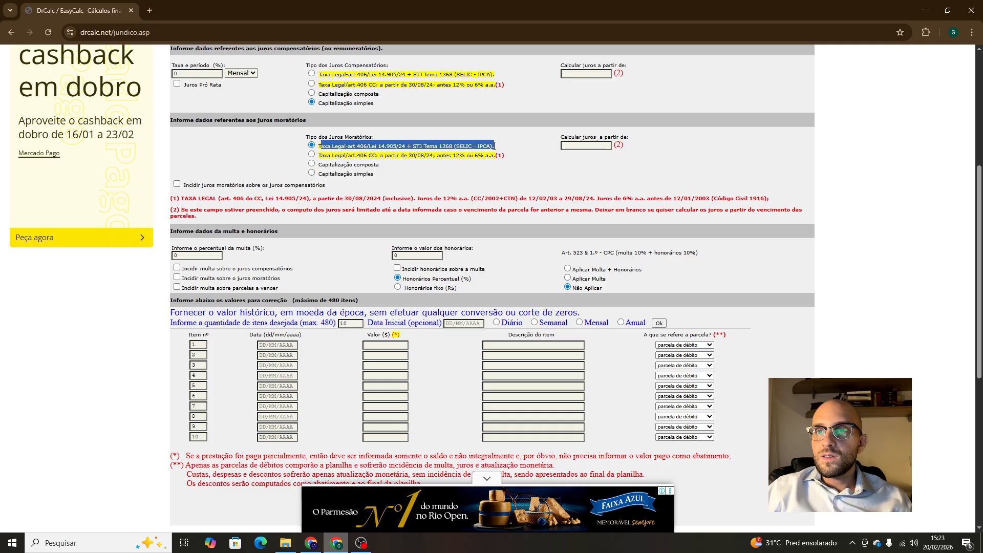
left_click(473, 175)
Review the moratory interest start-date field, the selected legal rate and the remaining form sections
left_click(361, 544)
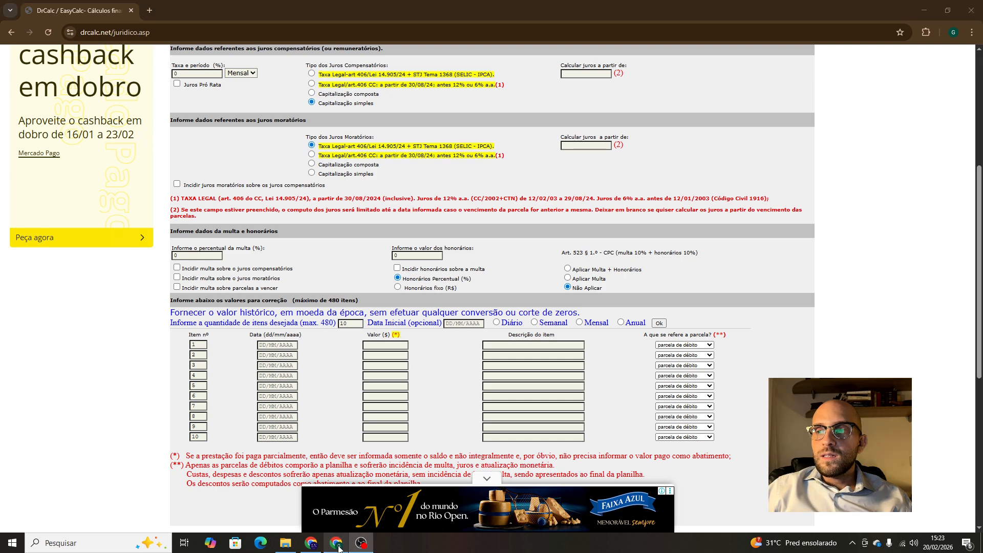
left_click(336, 543)
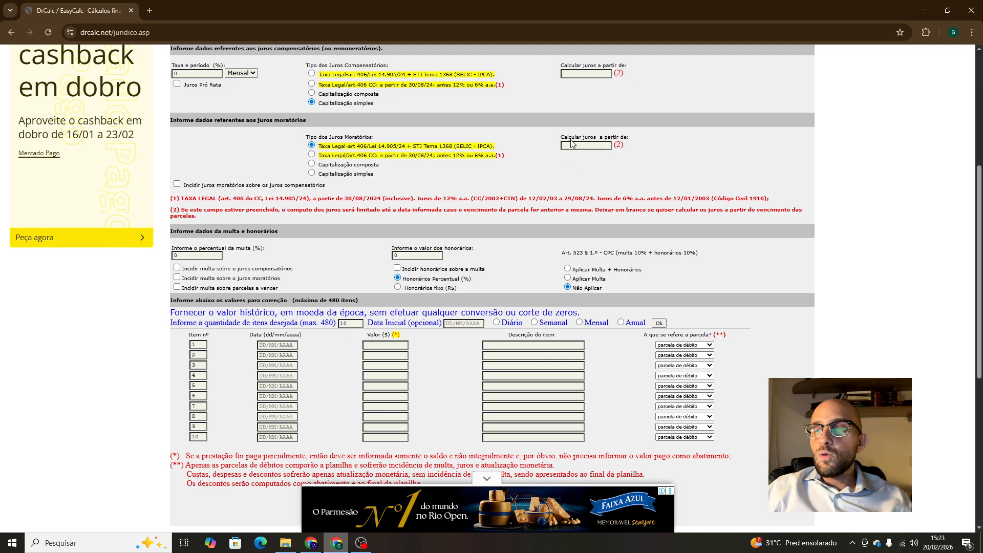
left_click_drag(555, 132, 604, 137)
left_click(639, 145)
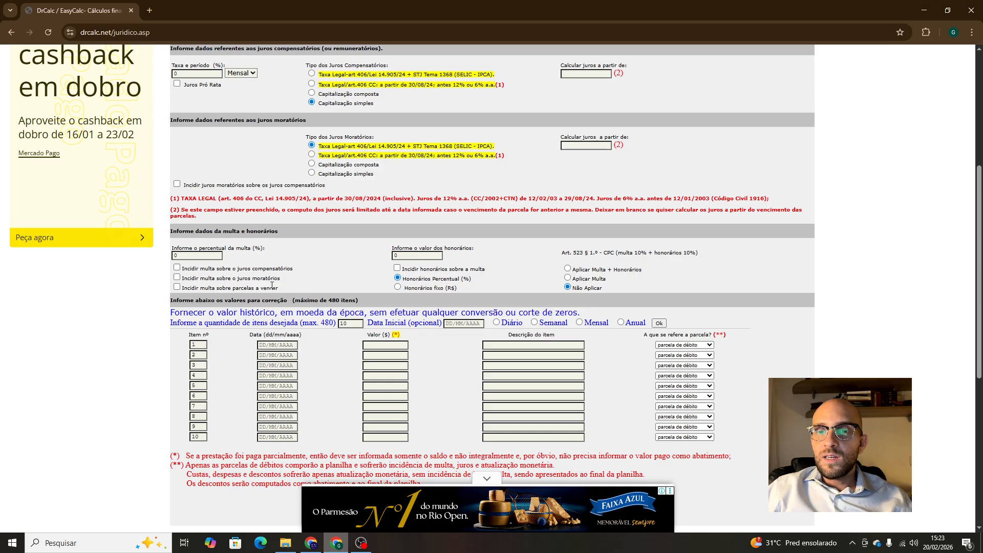
scroll(271, 285, "down", 2)
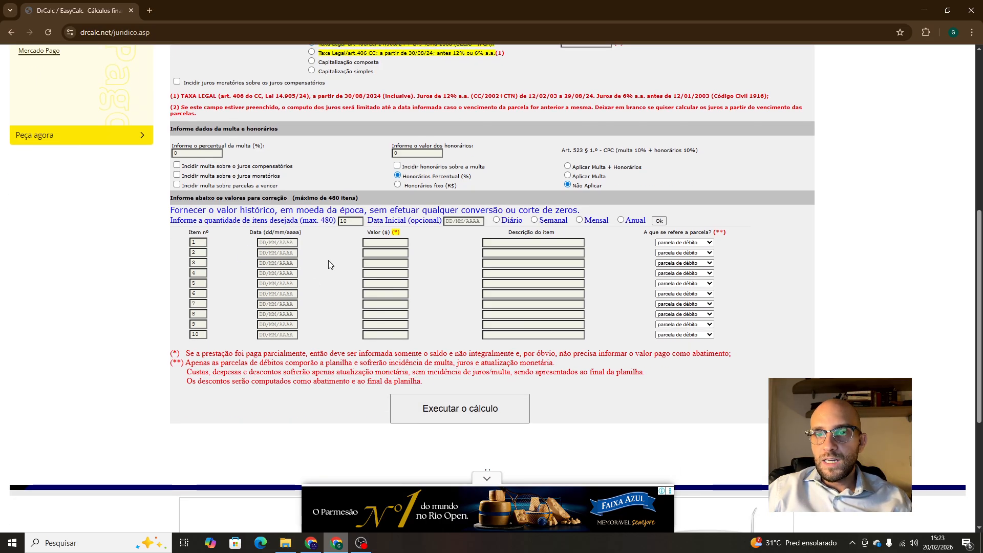
scroll(382, 240, "up", 3)
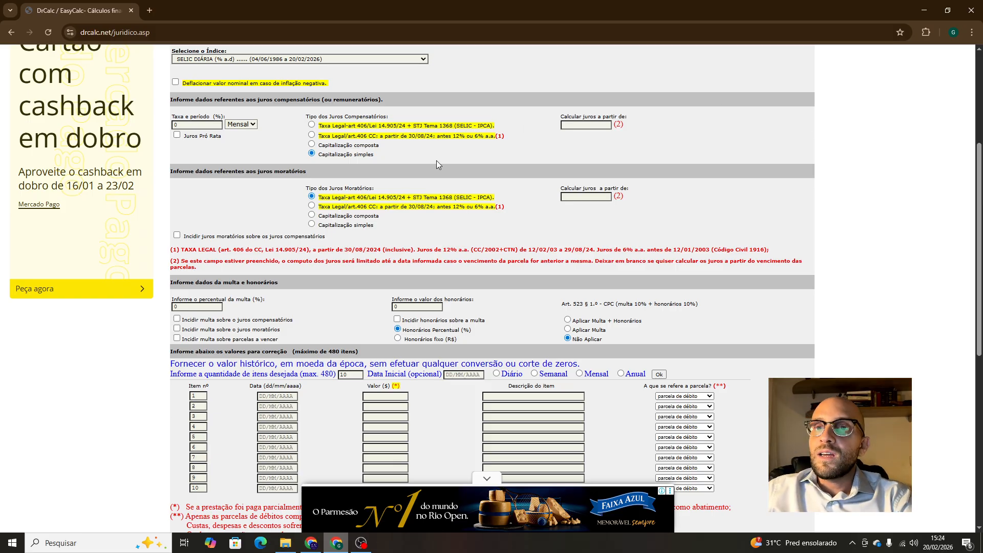
left_click_drag(332, 199, 380, 205)
left_click(440, 200)
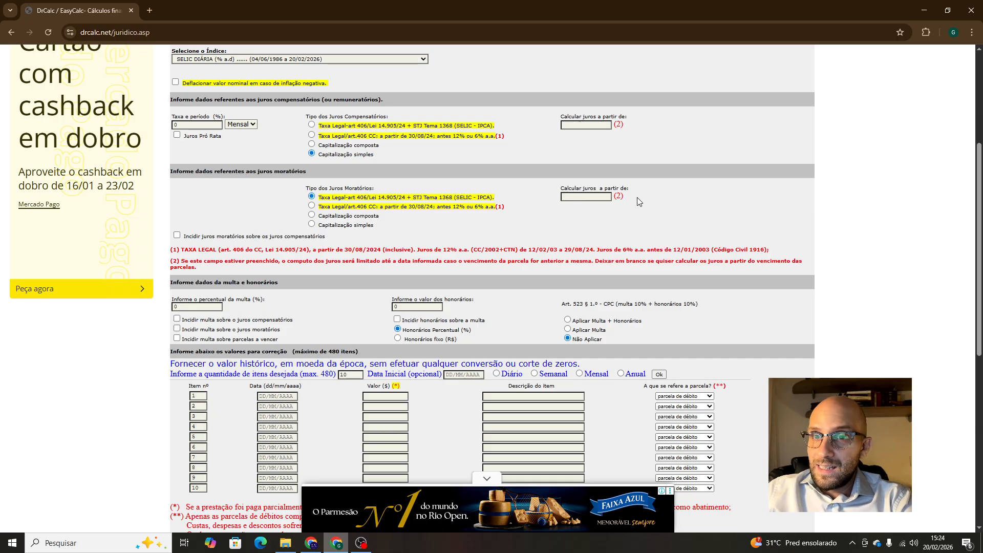
Set the fine percentage to 10,00 in the multa e honorários section
scroll(455, 129, "down", 2)
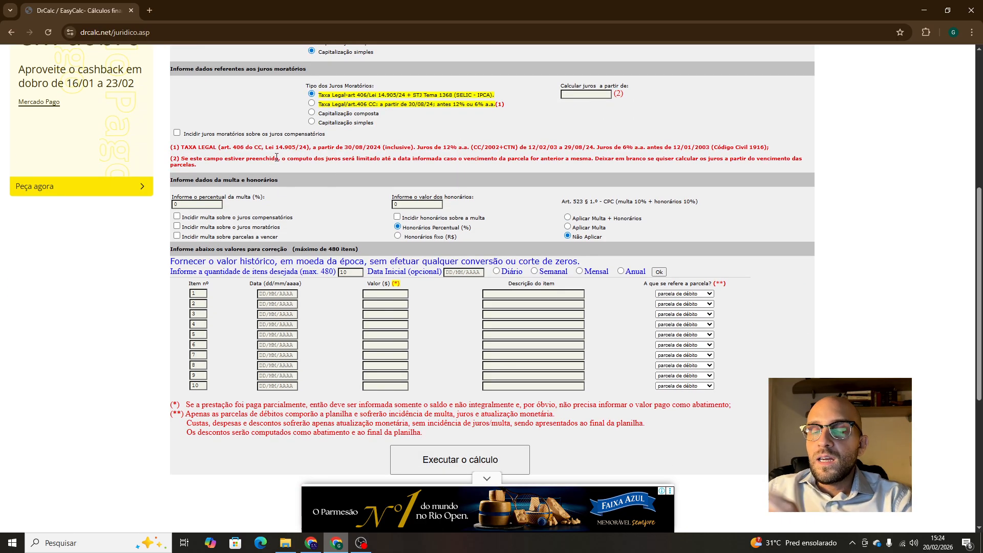
scroll(277, 156, "down", 1)
double_click(231, 129)
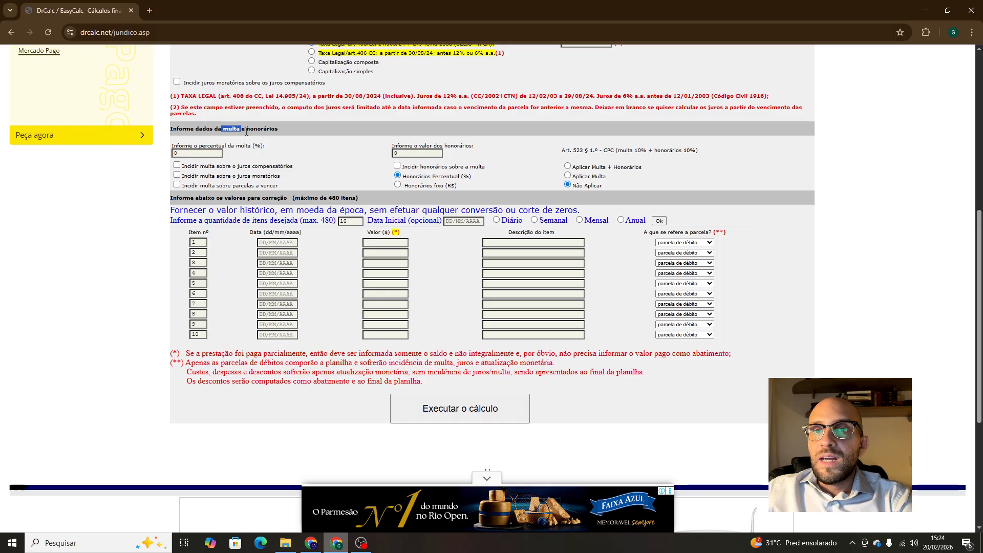
left_click_drag(247, 132, 281, 130)
left_click(316, 143)
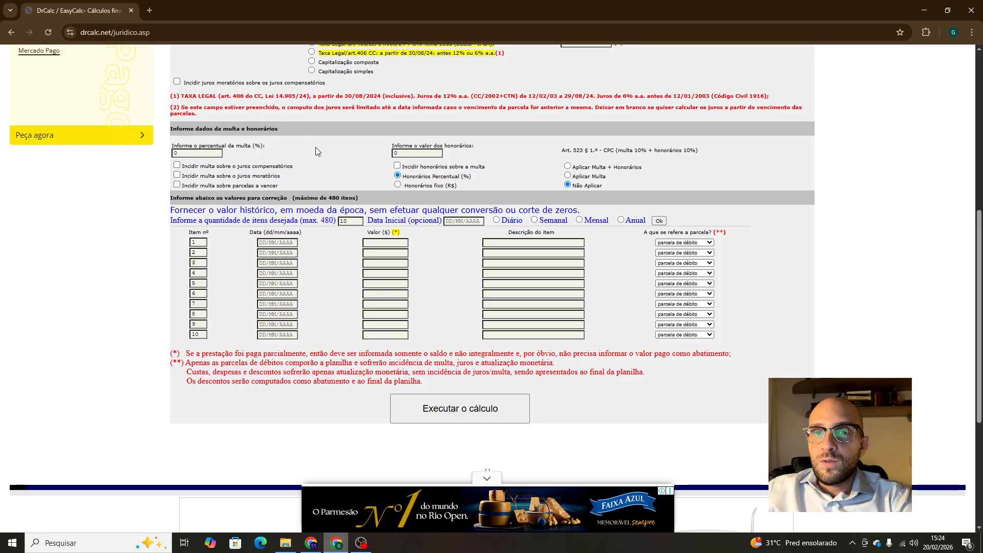
left_click(196, 153)
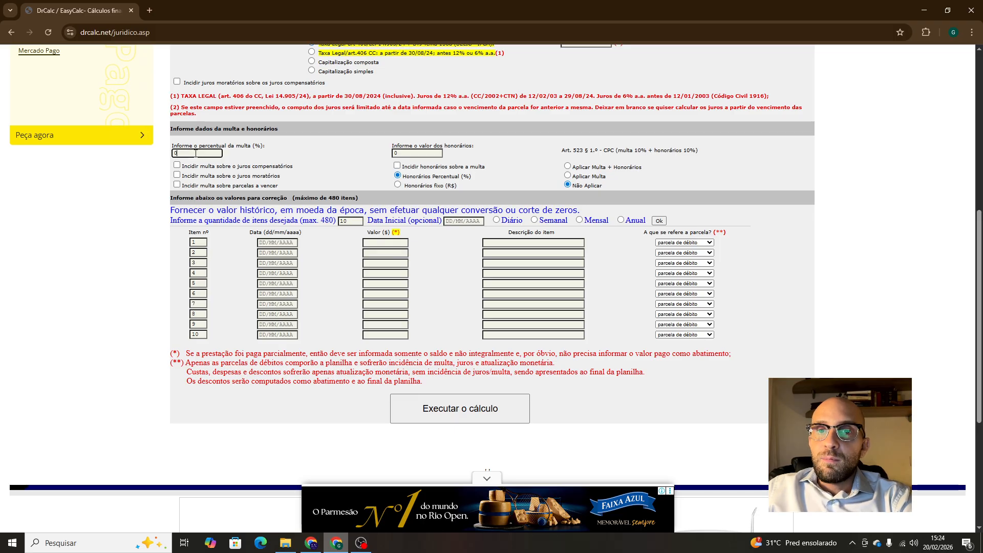
key("Delete")
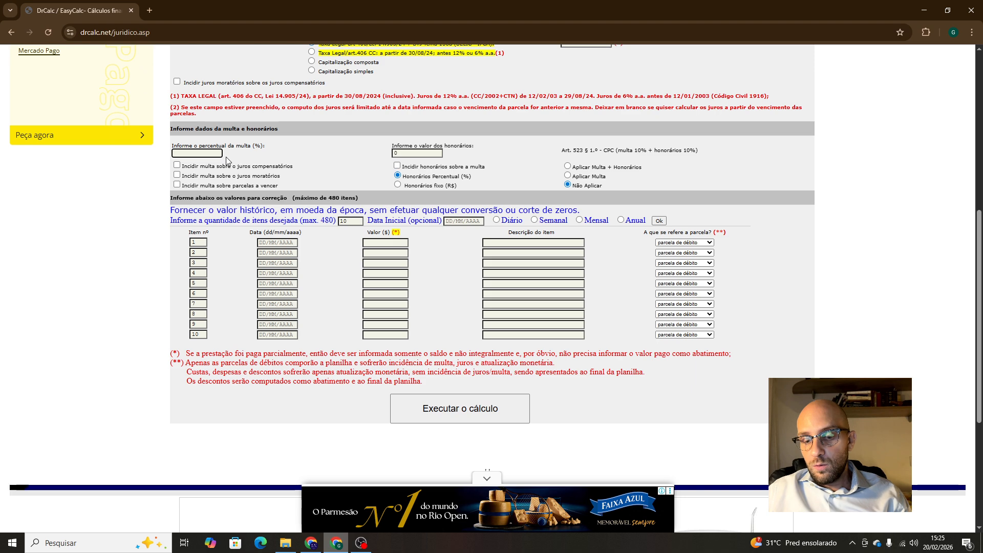
type("10,00")
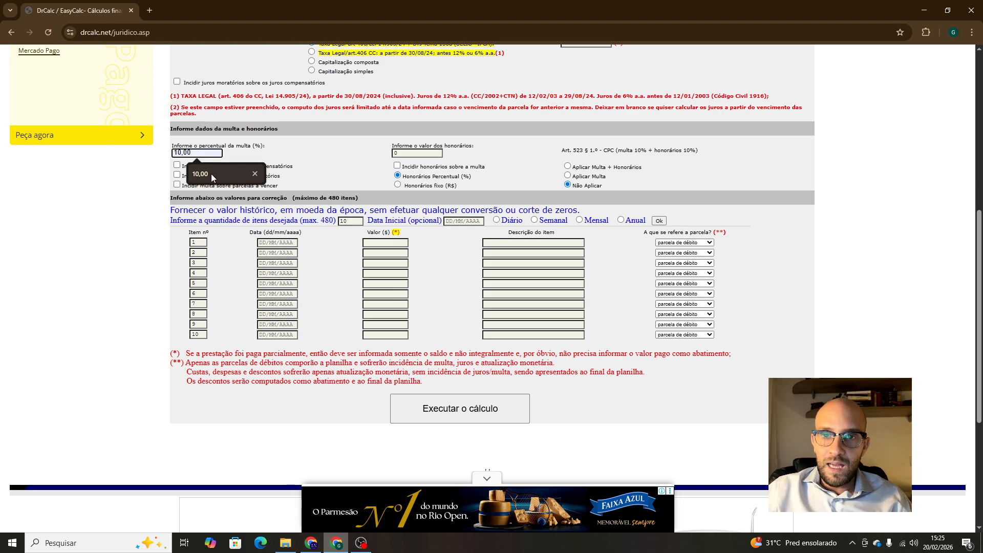
left_click(211, 174)
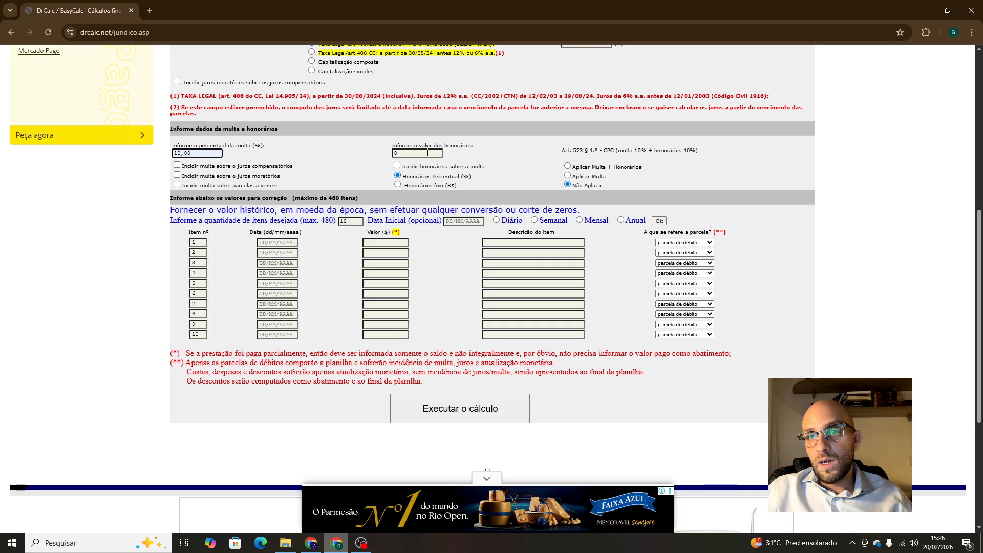
Try 10,00 as the value of the honorários and clear that field
left_click(427, 153)
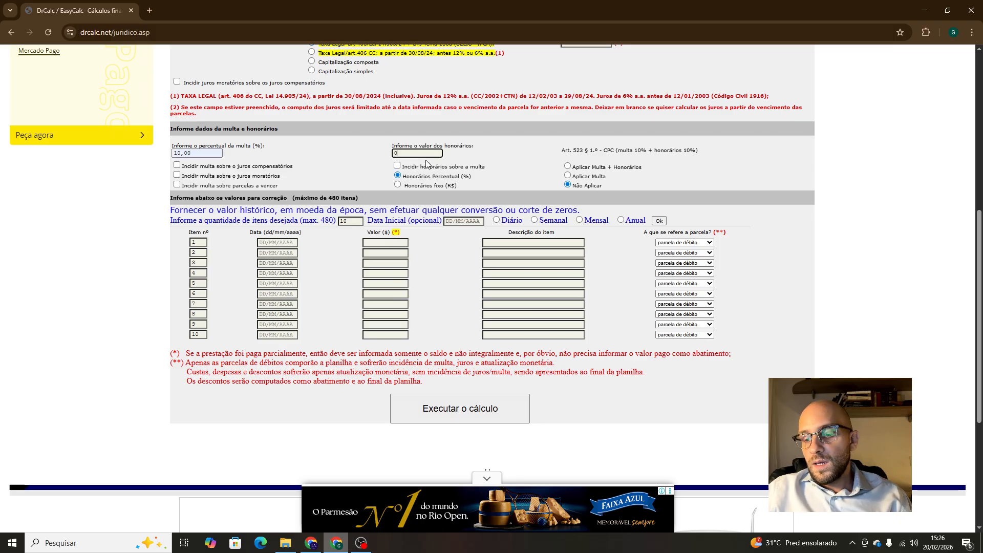
type("10")
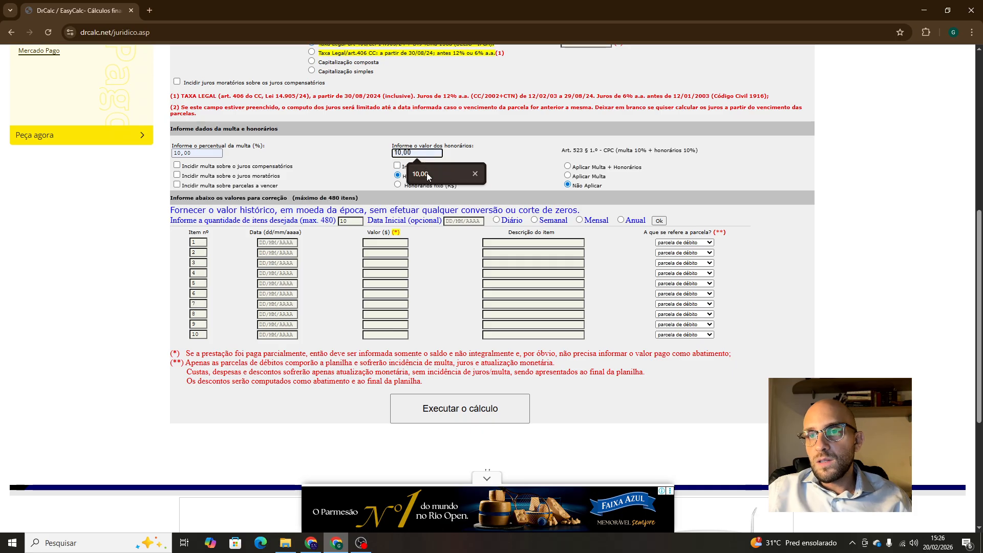
left_click(429, 175)
left_click_drag(430, 153, 362, 150)
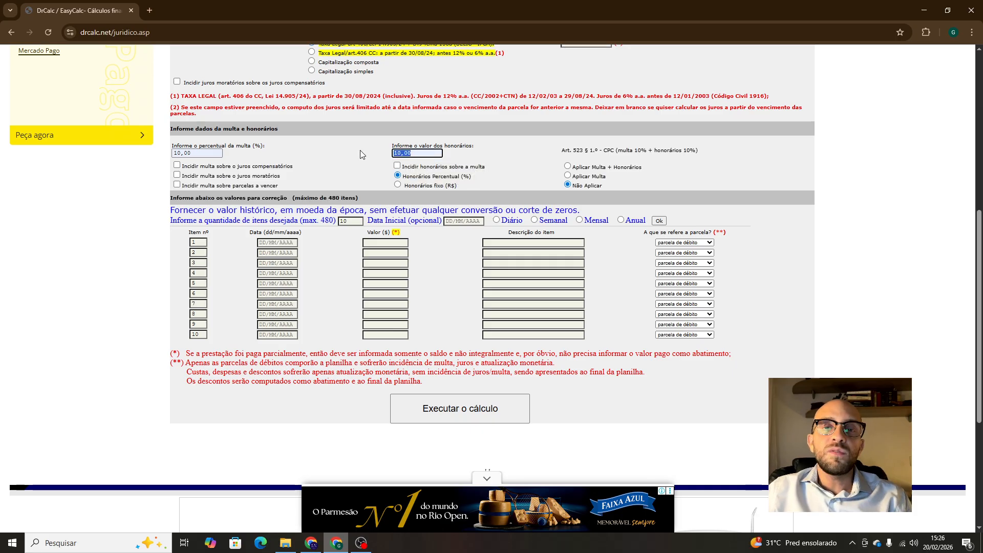
key("BackSpace")
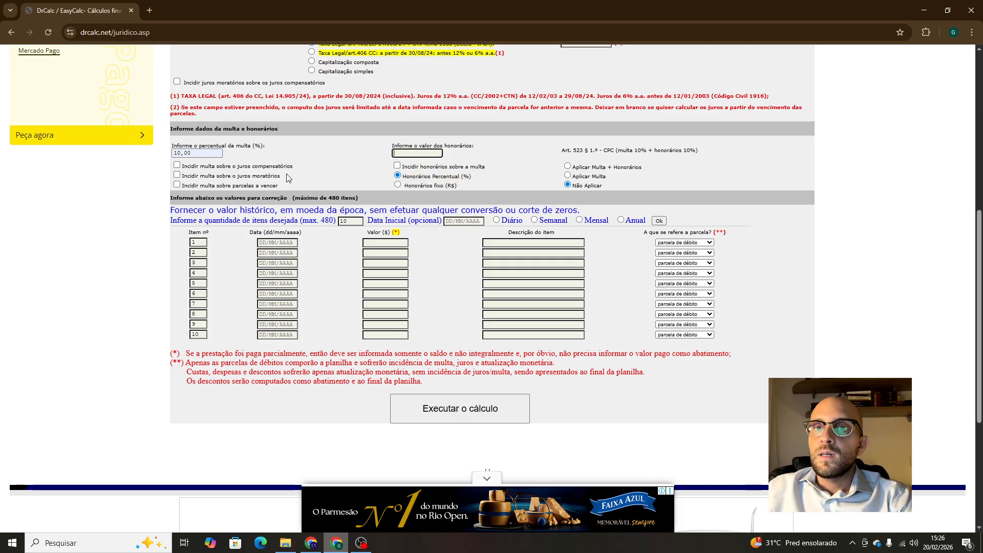
left_click(286, 160)
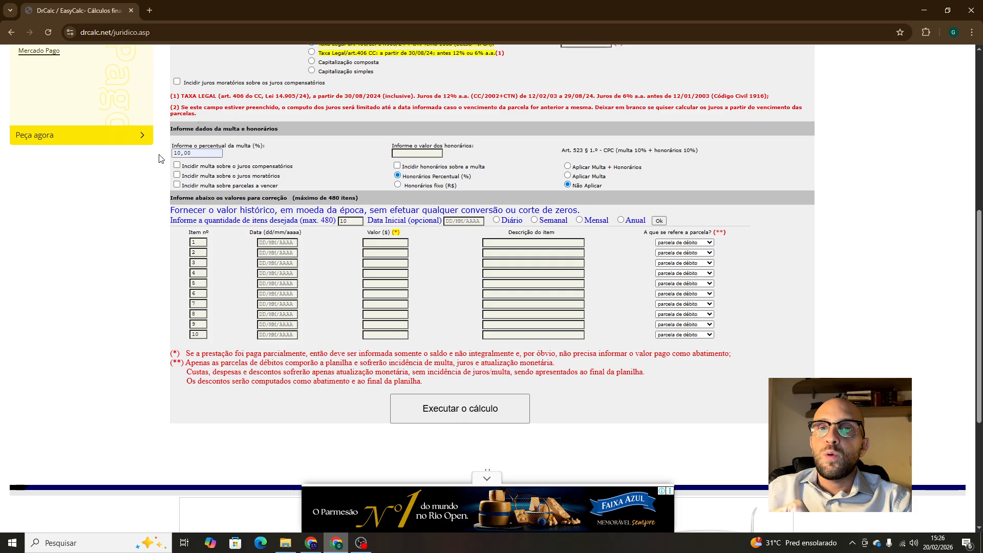
Examine the fine percentage and the Art. 523 § 1.º - CPC options for applying the fine and honorários
left_click(197, 154)
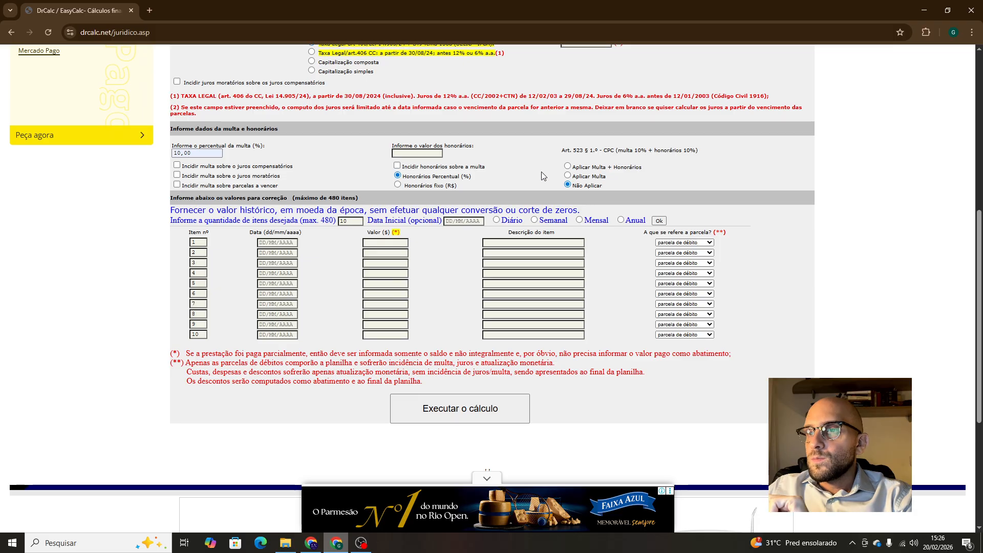
scroll(542, 171, "down", 1)
left_click_drag(561, 101, 567, 101)
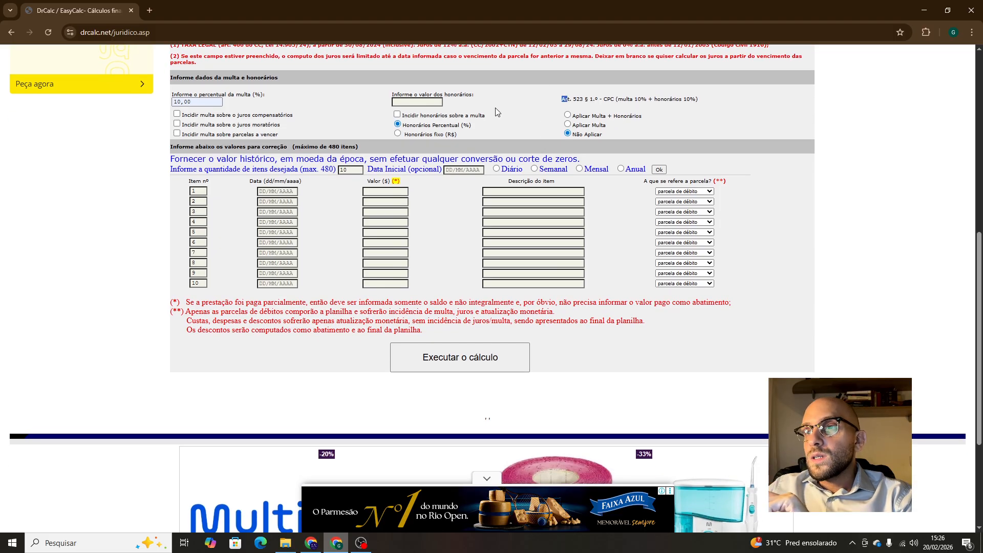
left_click(546, 104)
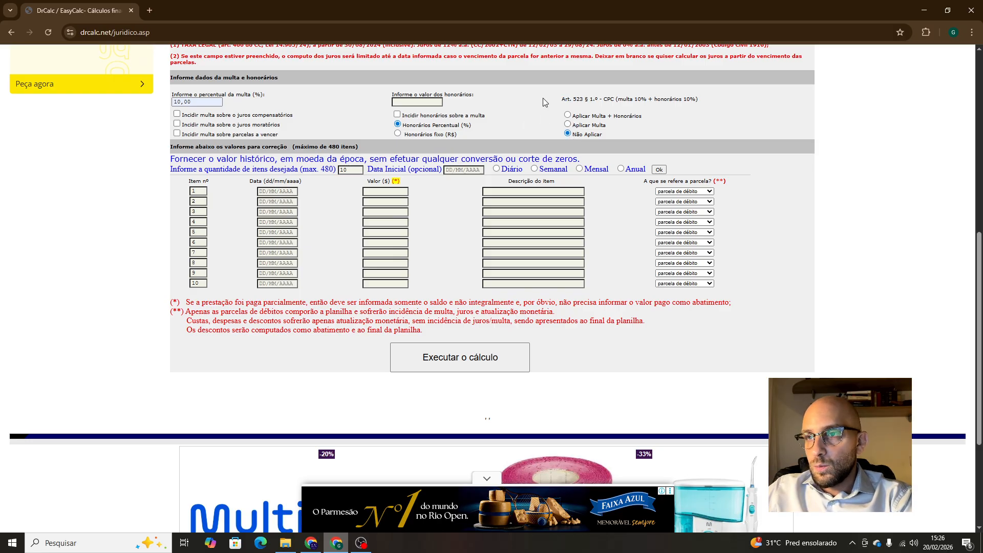
left_click_drag(561, 100, 690, 110)
left_click(635, 130)
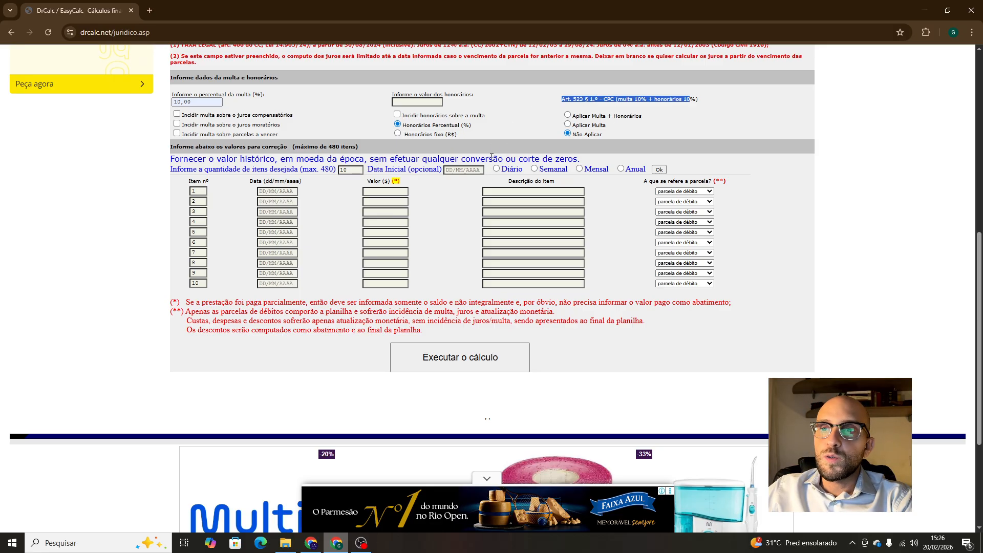
left_click(496, 134)
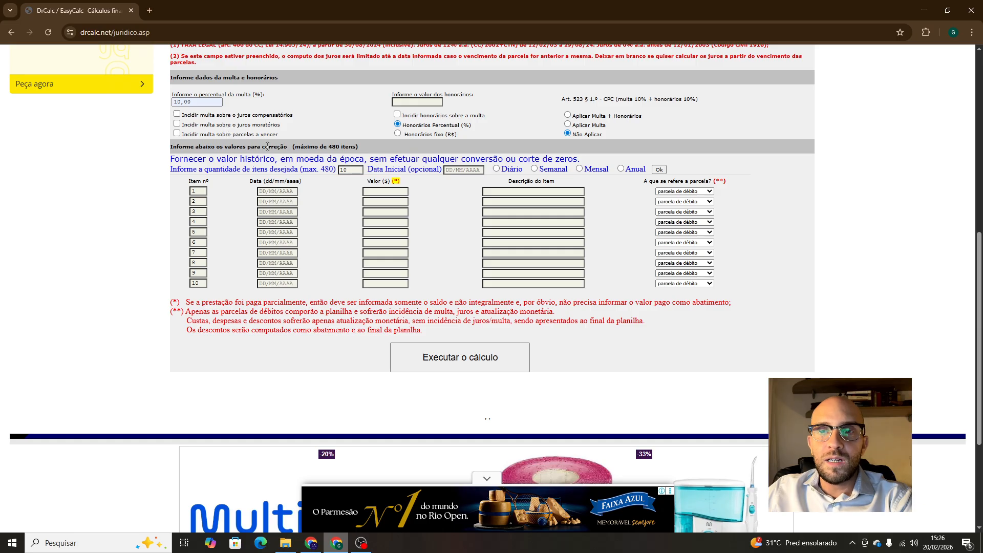
Examine the date, value and description fields of item 1 in the table of values for correction
scroll(309, 192, "down", 1)
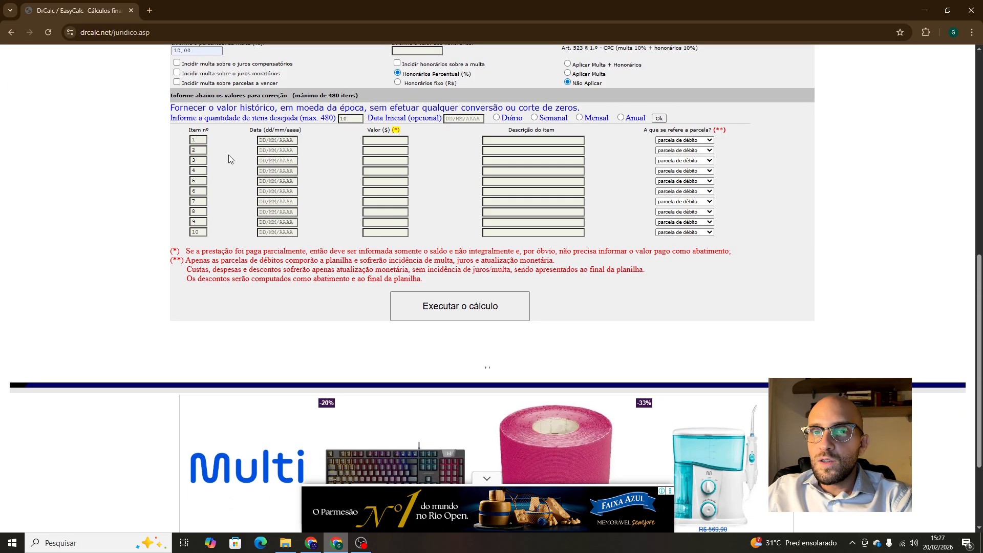
left_click(341, 547)
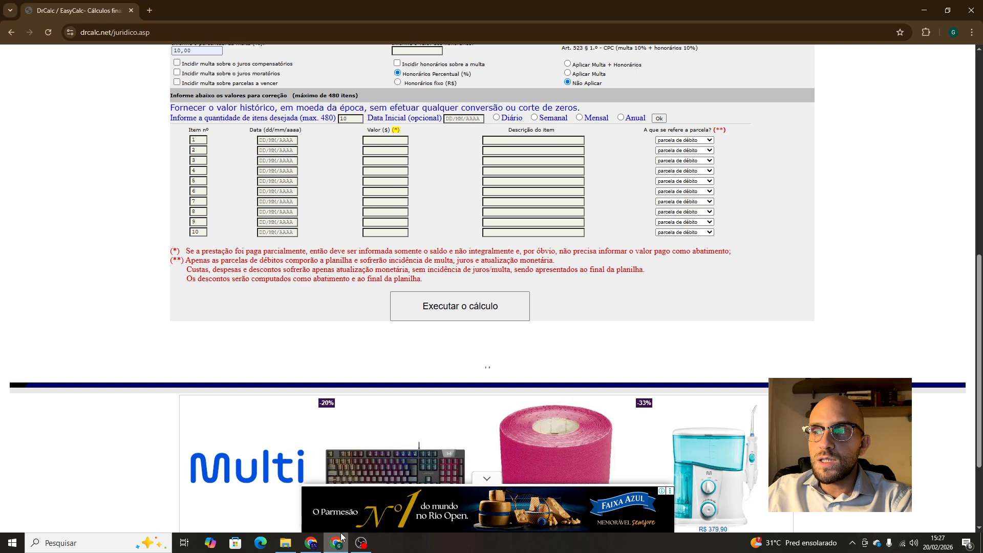
left_click(272, 140)
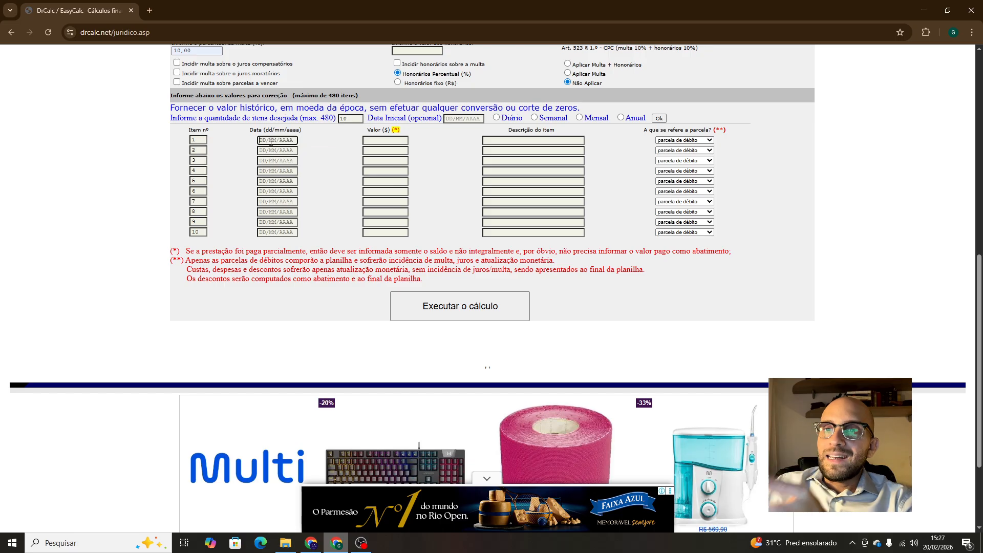
left_click(385, 141)
left_click(519, 141)
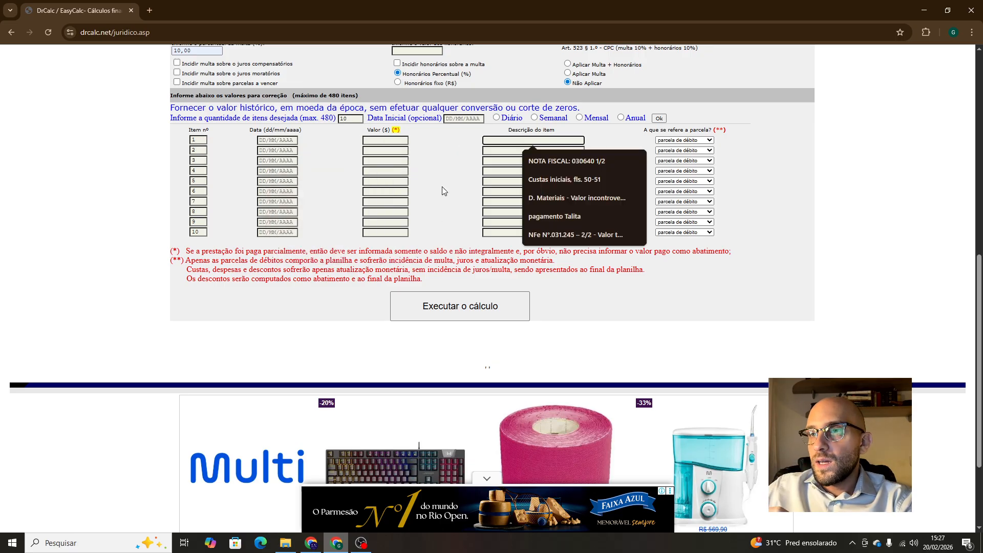
left_click(452, 179)
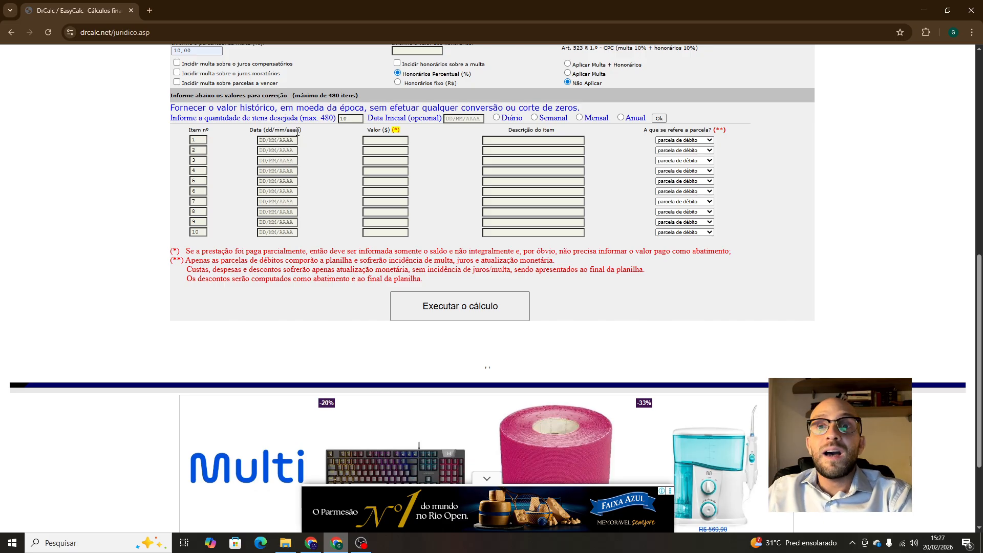
Set the quantity of items to 20 and regenerate the table of values for correction
double_click(346, 119)
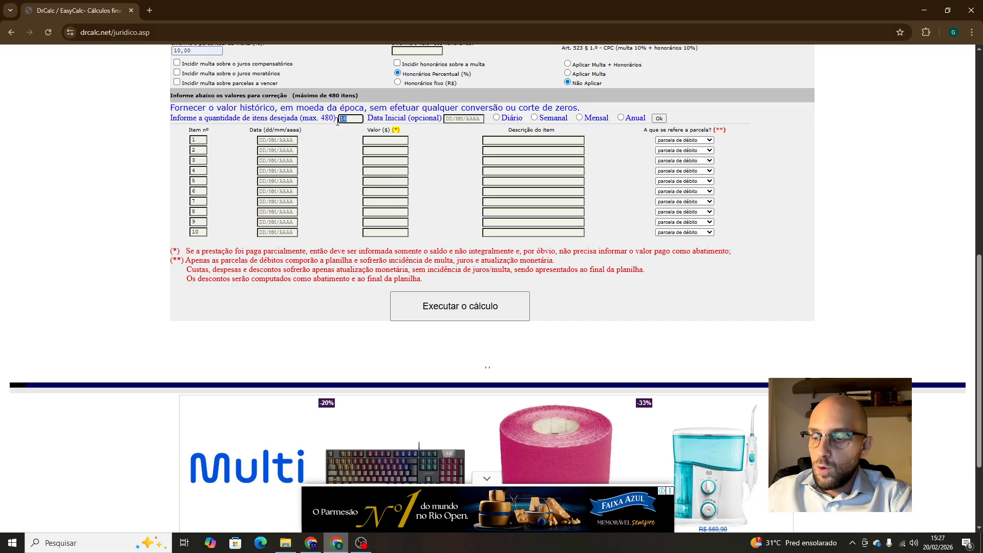
type("20")
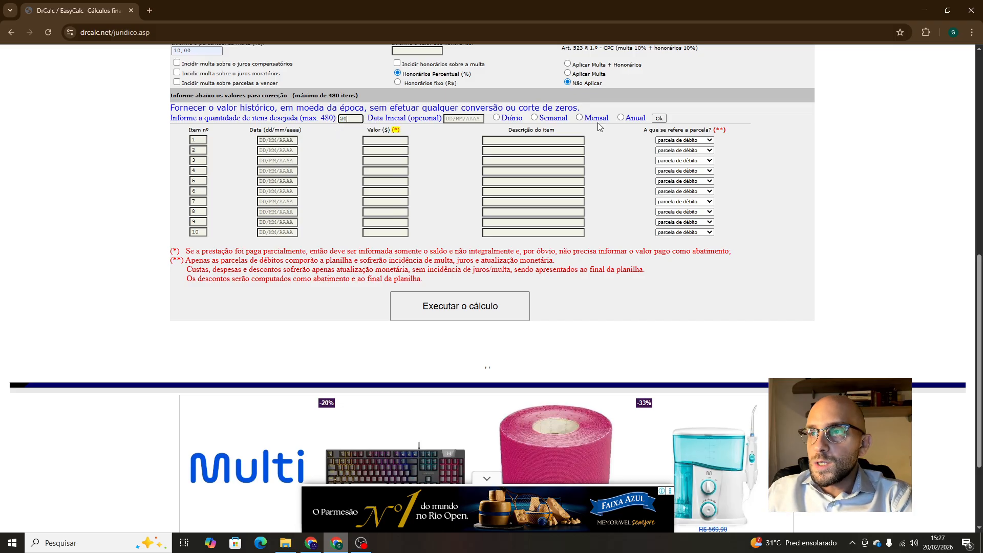
left_click(659, 120)
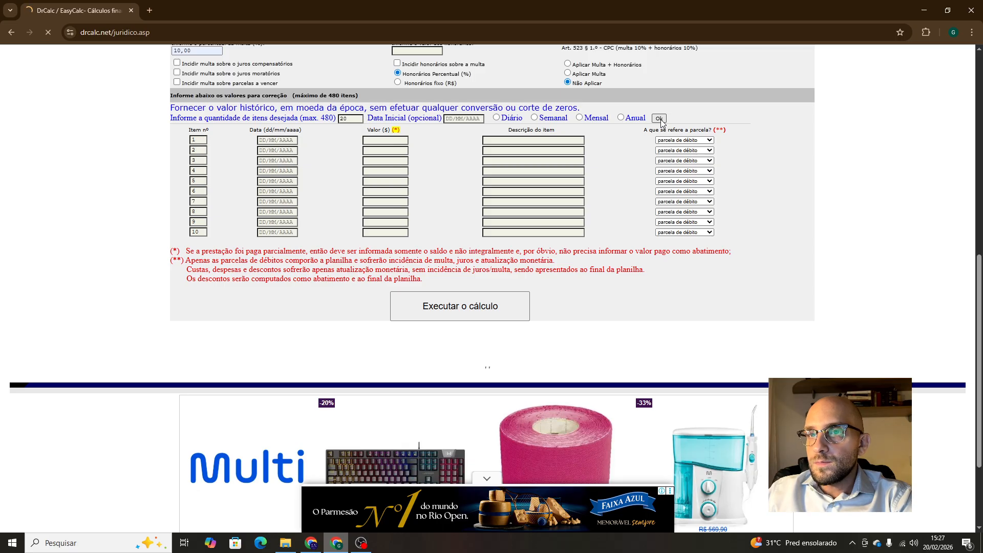
scroll(314, 227, "down", 2)
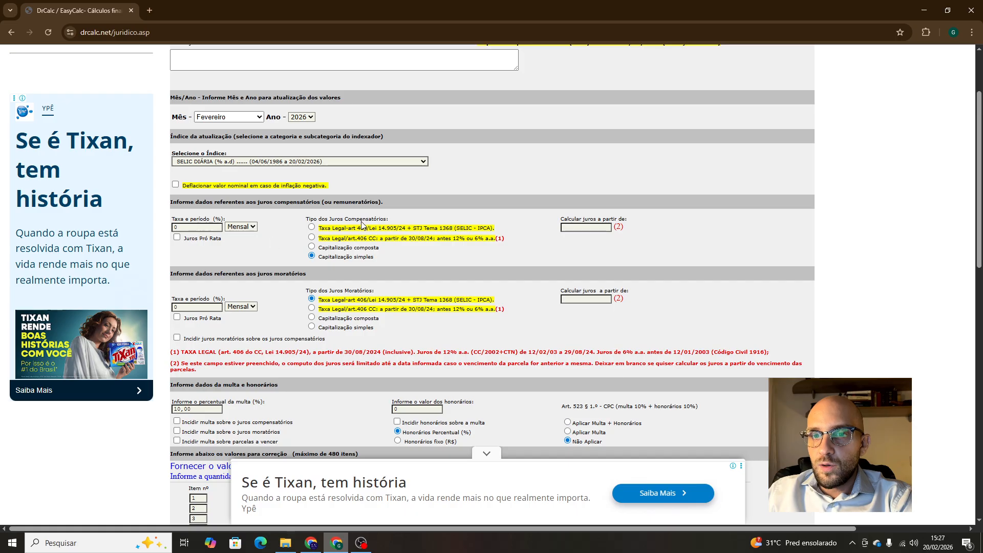
scroll(364, 226, "down", 3)
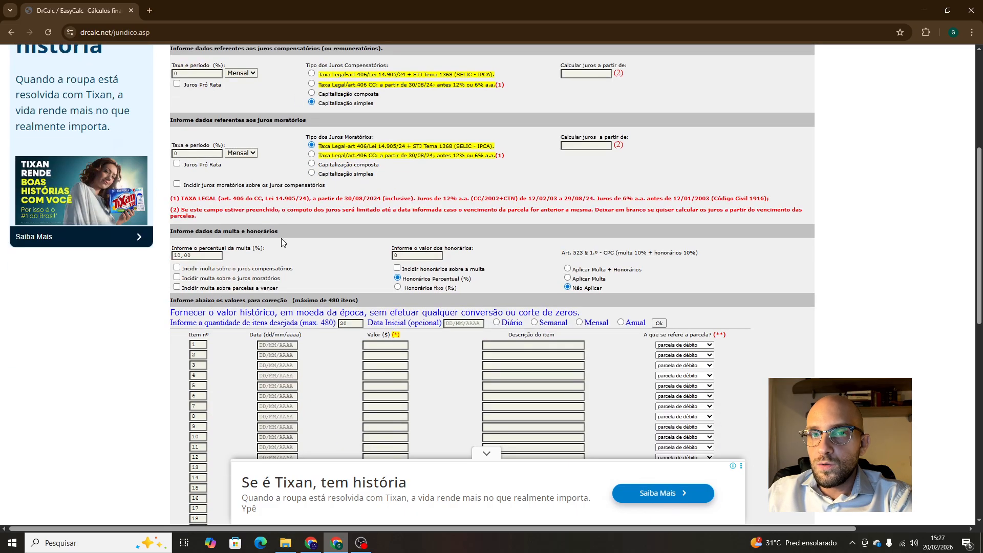
scroll(290, 260, "down", 4)
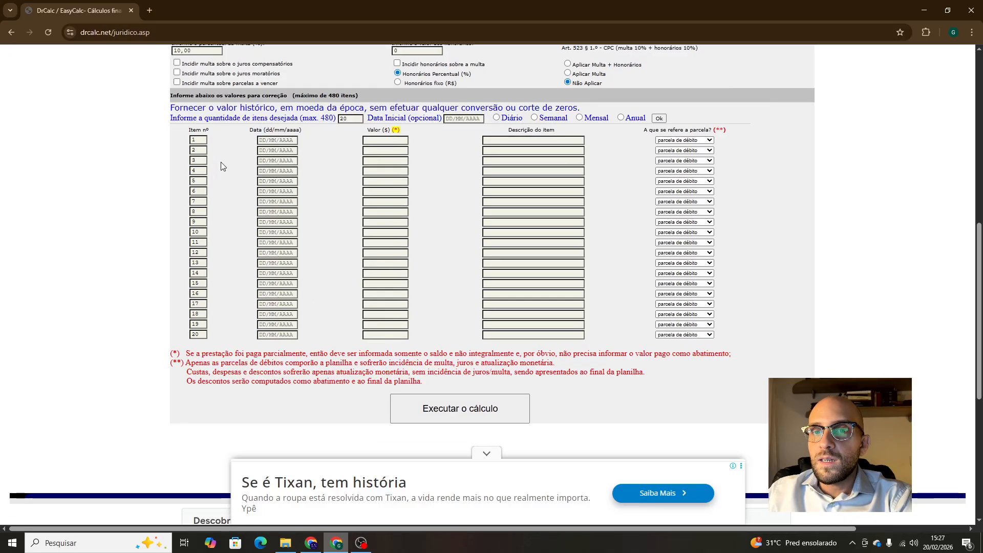
Review the optional Data Inicial field and the Diário, Semanal, Mensal and Anual frequency options above the items table
scroll(325, 167, "up", 1)
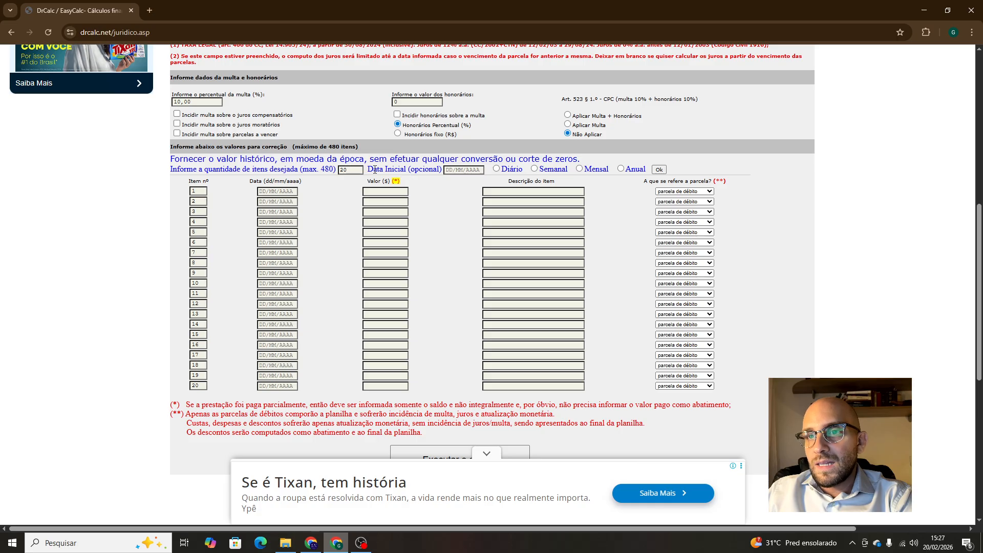
left_click_drag(377, 170, 648, 171)
left_click(410, 183)
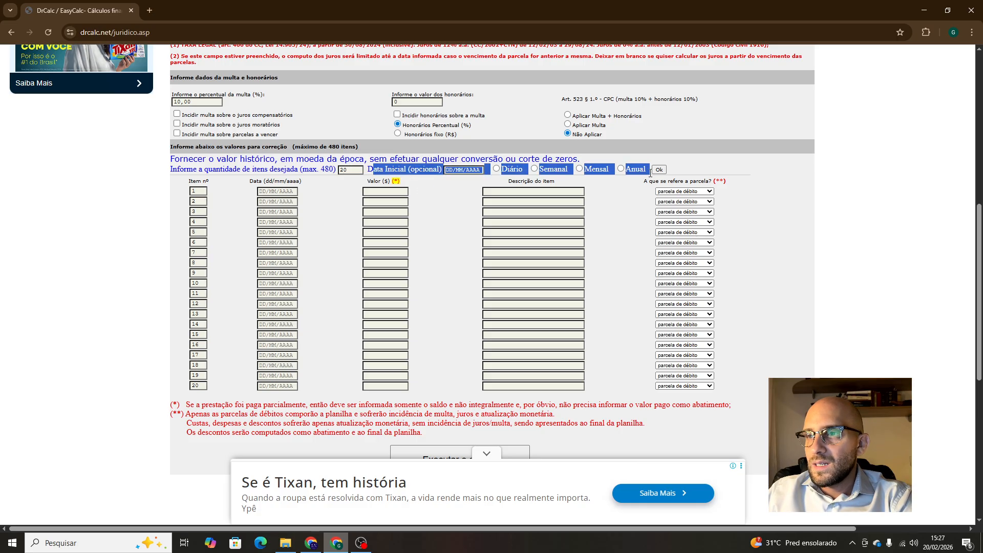
left_click(626, 199)
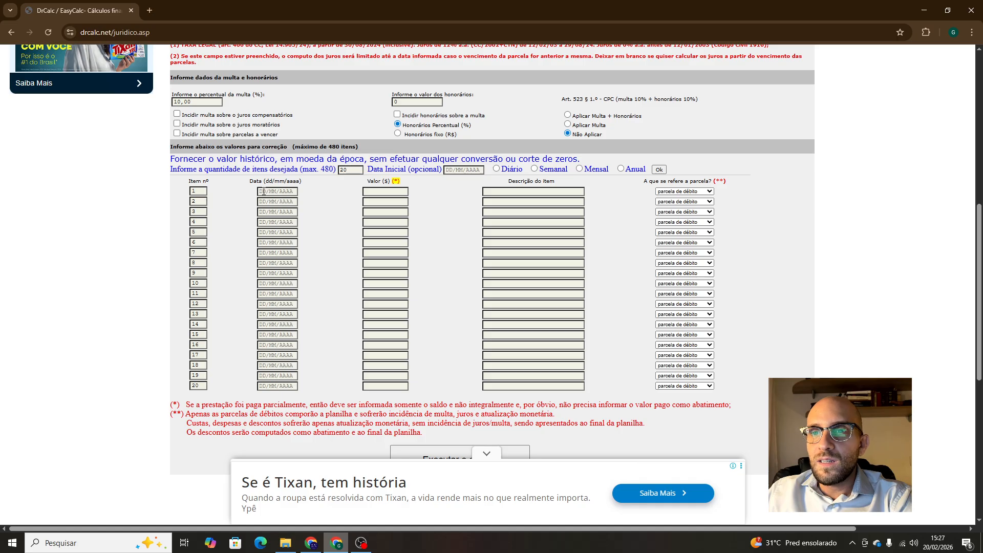
scroll(260, 186, "up", 2)
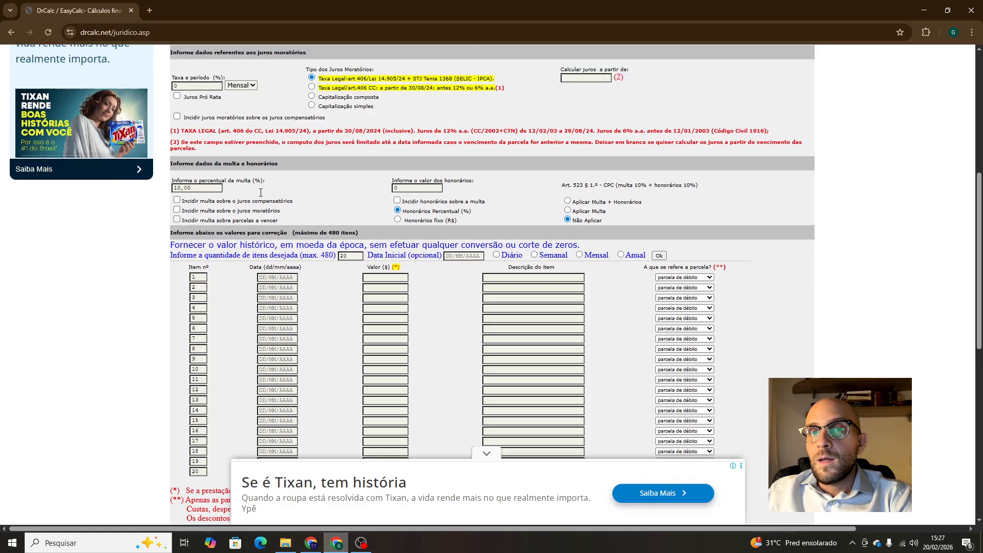
scroll(261, 190, "down", 2)
Set item 1's date to 29/09/2025 and remove old saved suggestions from its value field
left_click(262, 191)
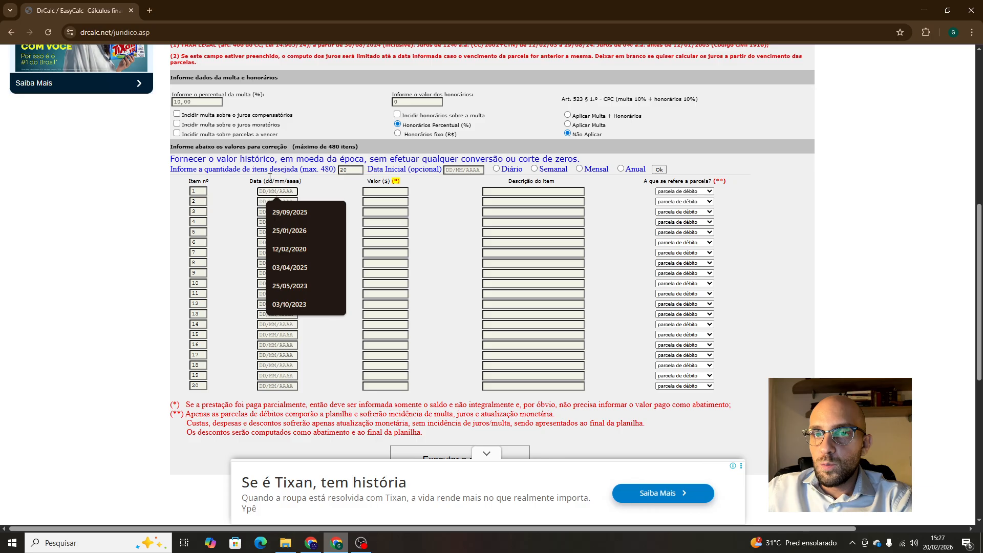
left_click(299, 214)
left_click(385, 191)
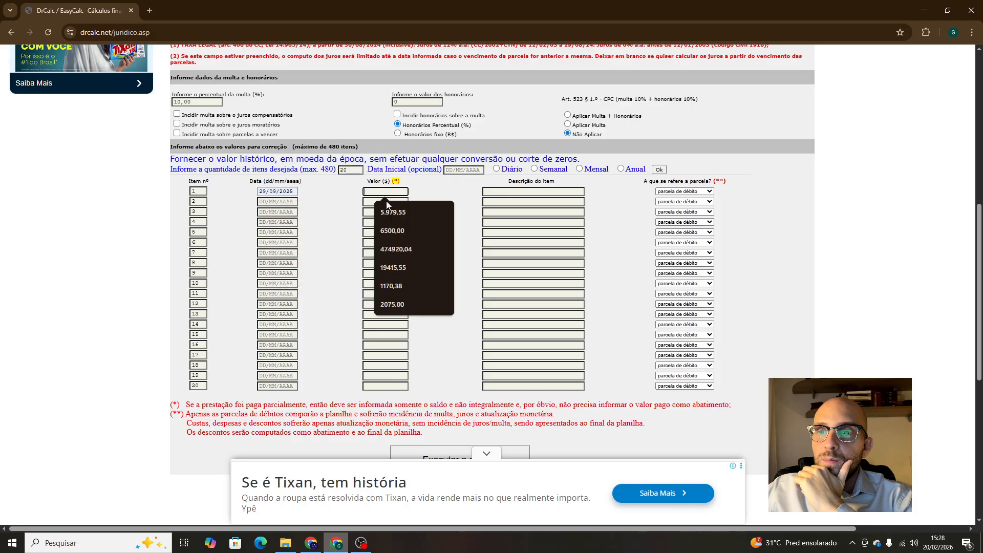
left_click(444, 213)
left_click(444, 213)
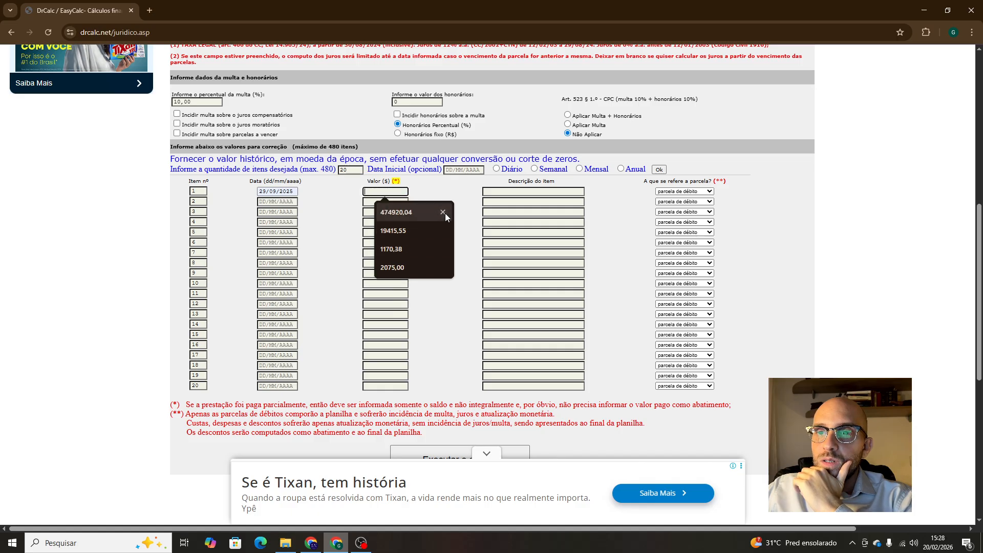
left_click(443, 212)
left_click(443, 212)
left_click(443, 212)
left_click(443, 213)
Set item 1's value to 1000,00 and check its description field, leaving it blank
left_click(387, 192)
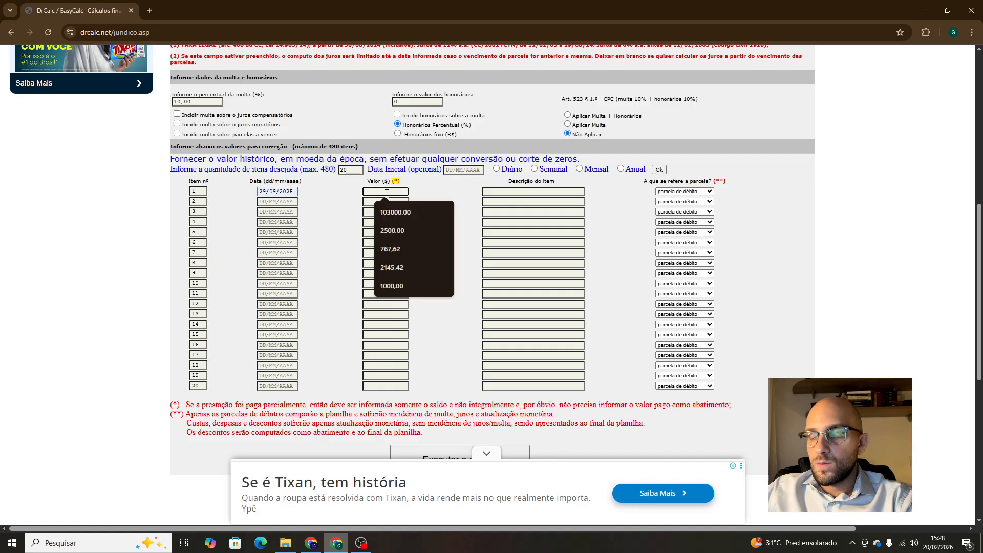
type("1000,00")
left_click(395, 230)
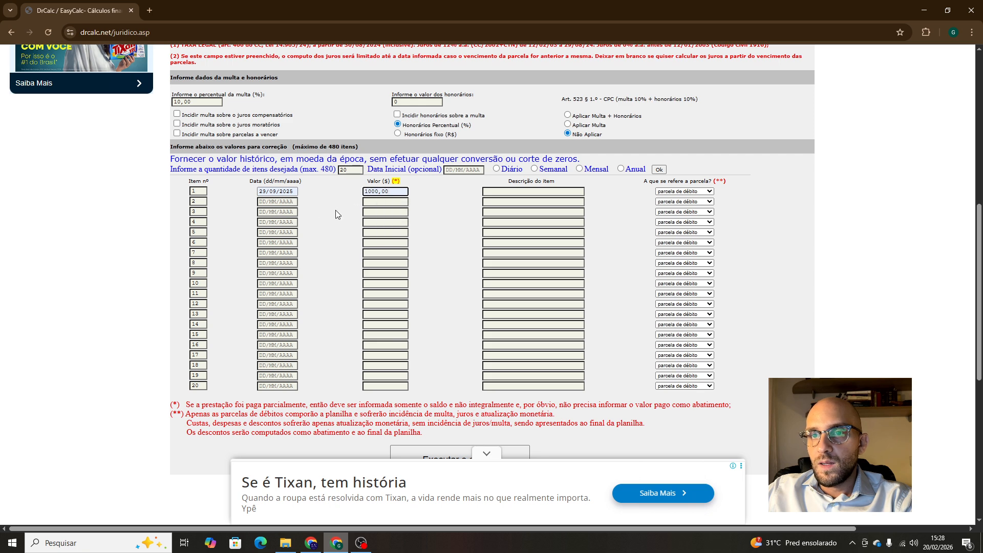
left_click(504, 192)
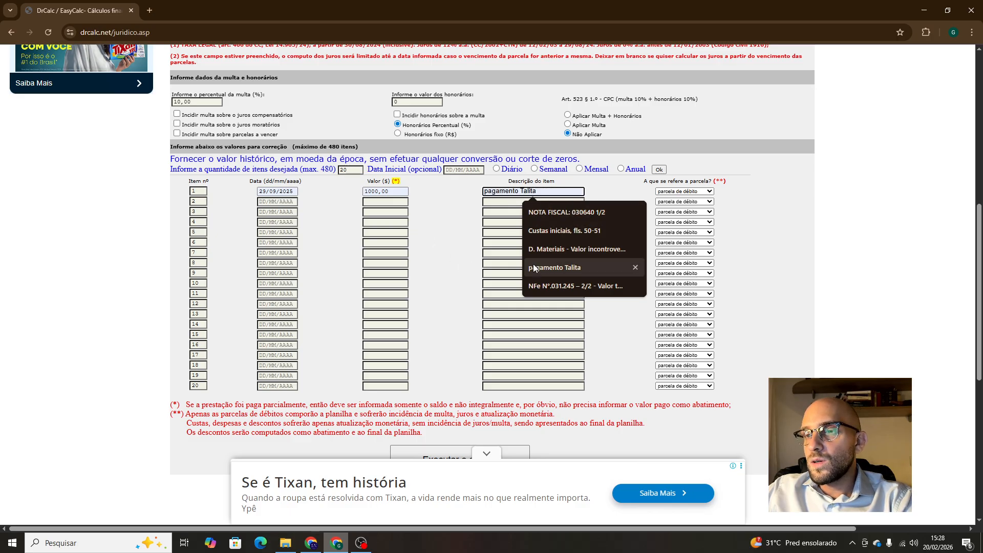
left_click(415, 257)
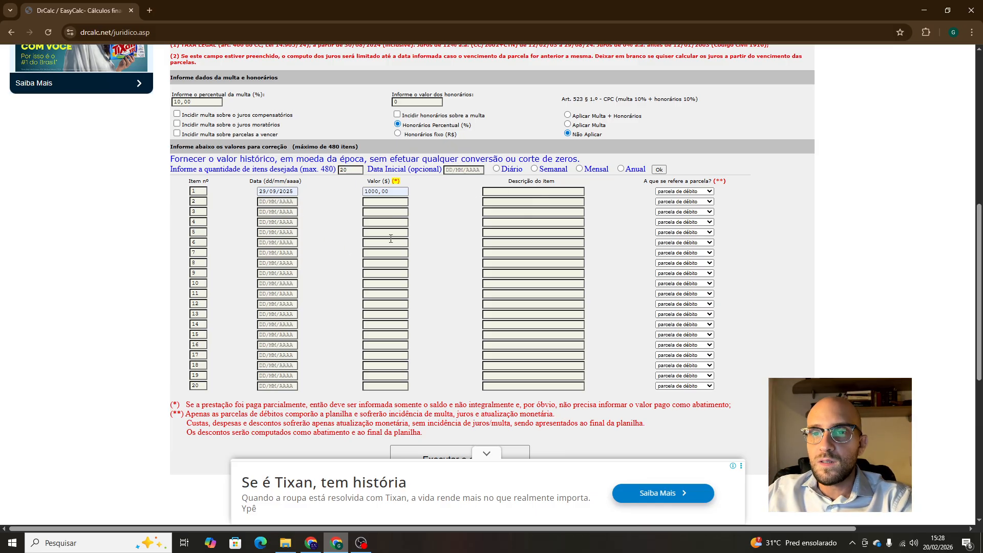
Fill in item 2 with the date 29/10/2025 and the value 1000,00
left_click(261, 202)
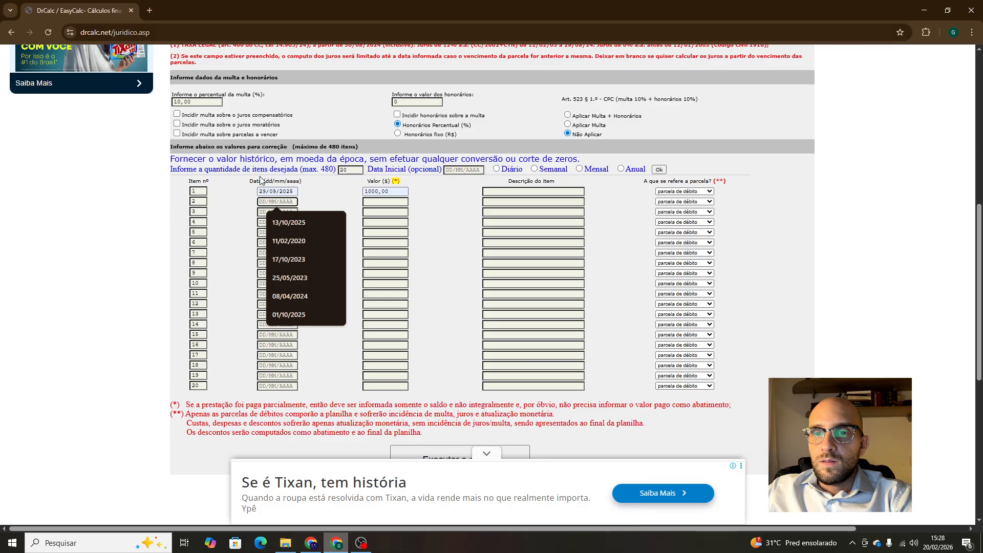
type("29/1")
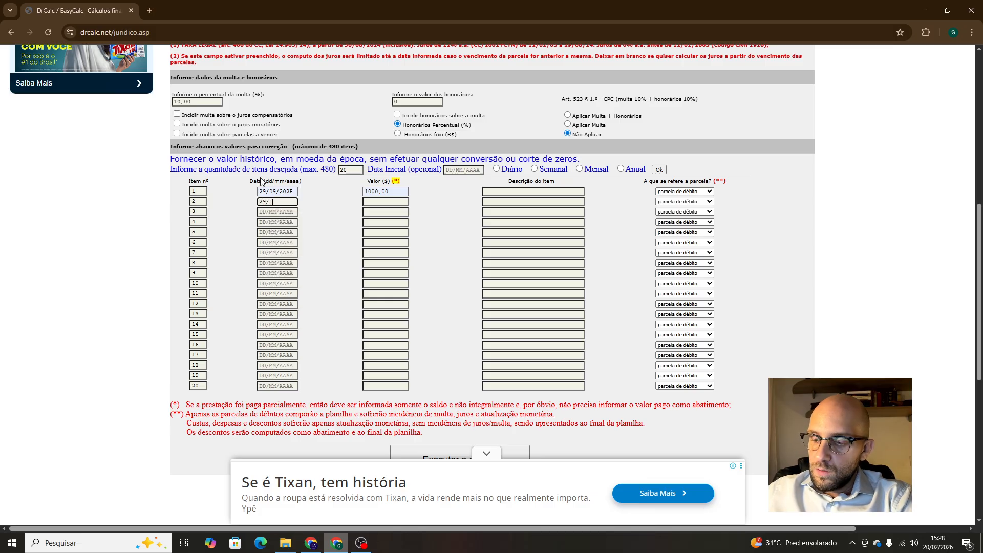
type("0/2025")
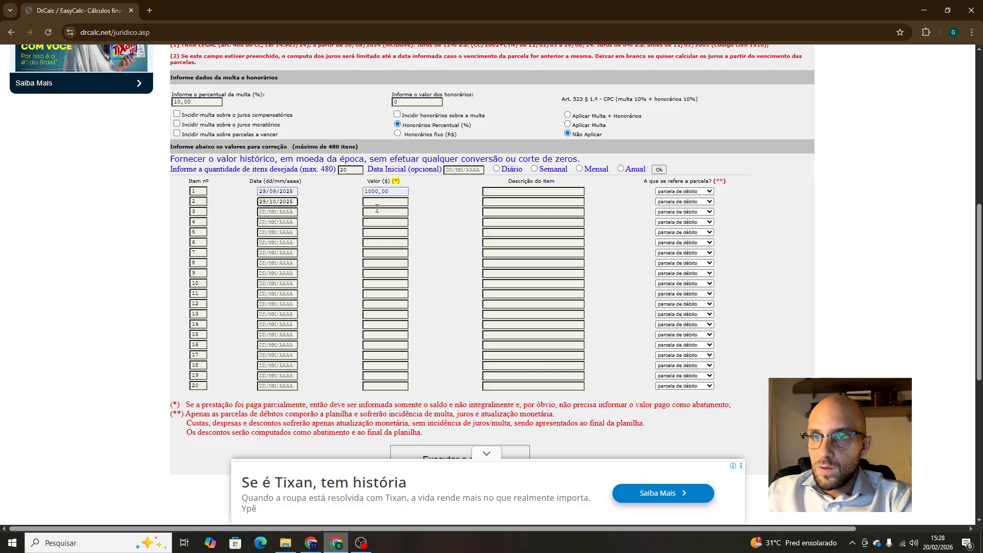
left_click(383, 211)
left_click(382, 203)
left_click(388, 222)
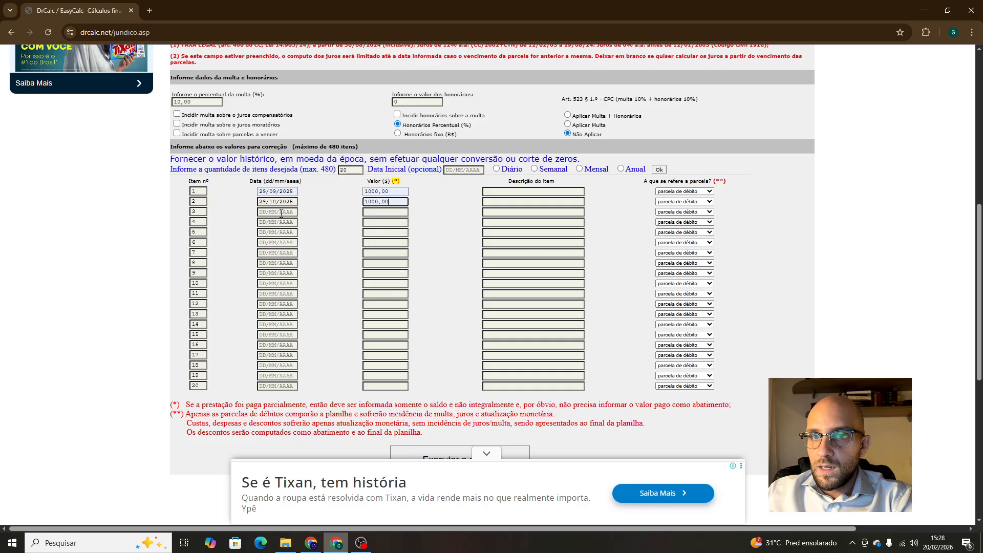
Fill in item 3 with the date 29/11/2025 and the value 1000,00
left_click(281, 212)
type("29/1")
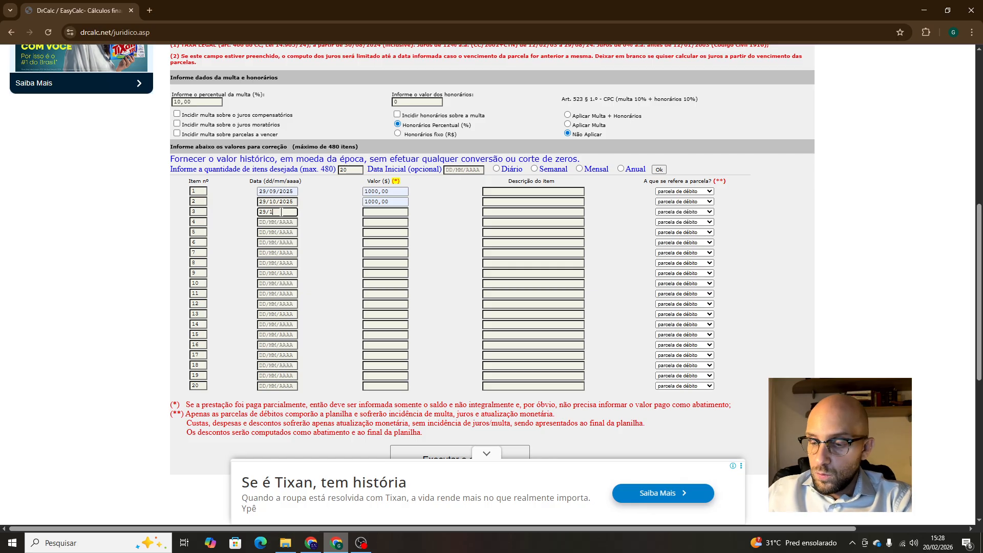
type("1/2025")
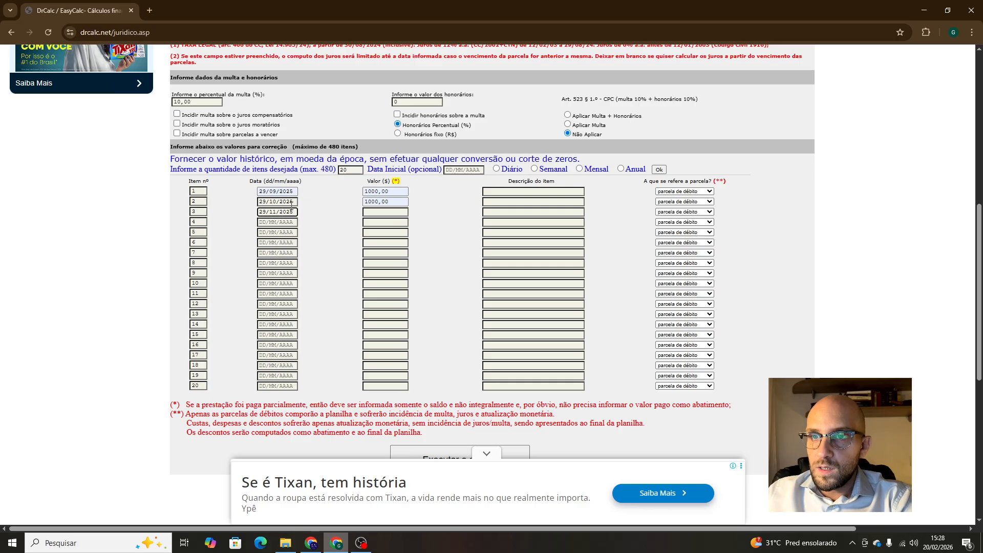
left_click(389, 215)
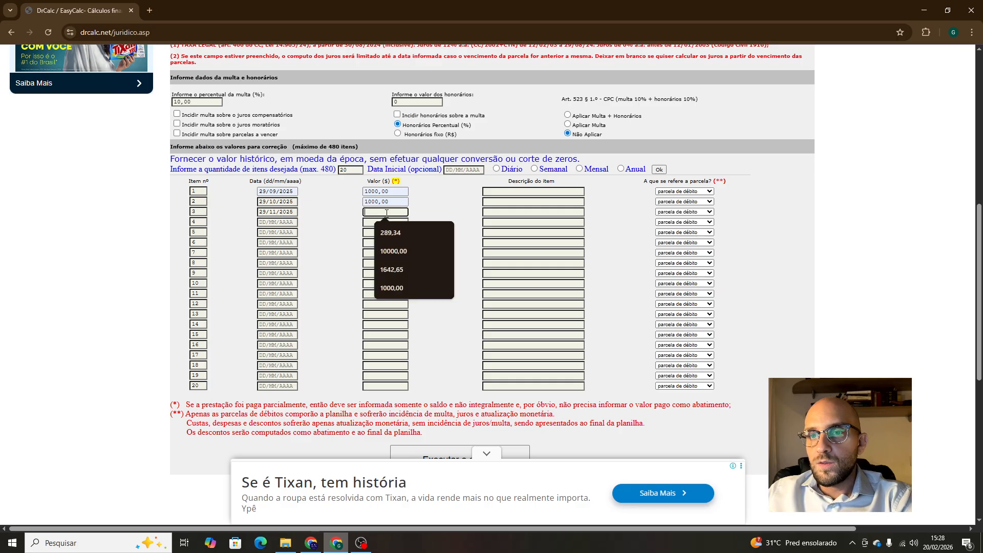
left_click(401, 284)
Fill in item 4 with the date 29/12/2025 and the value 1000,00
left_click(262, 223)
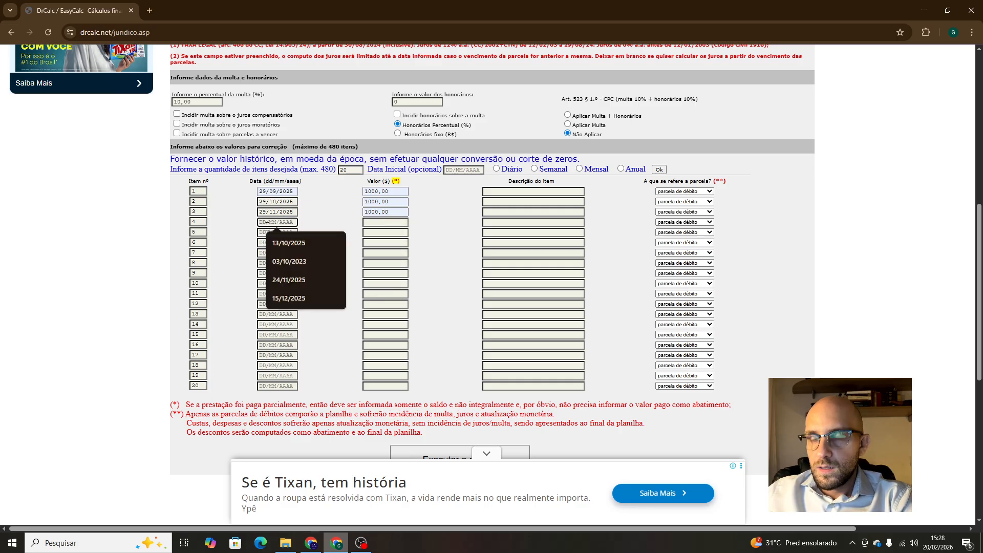
type("29/12/2025")
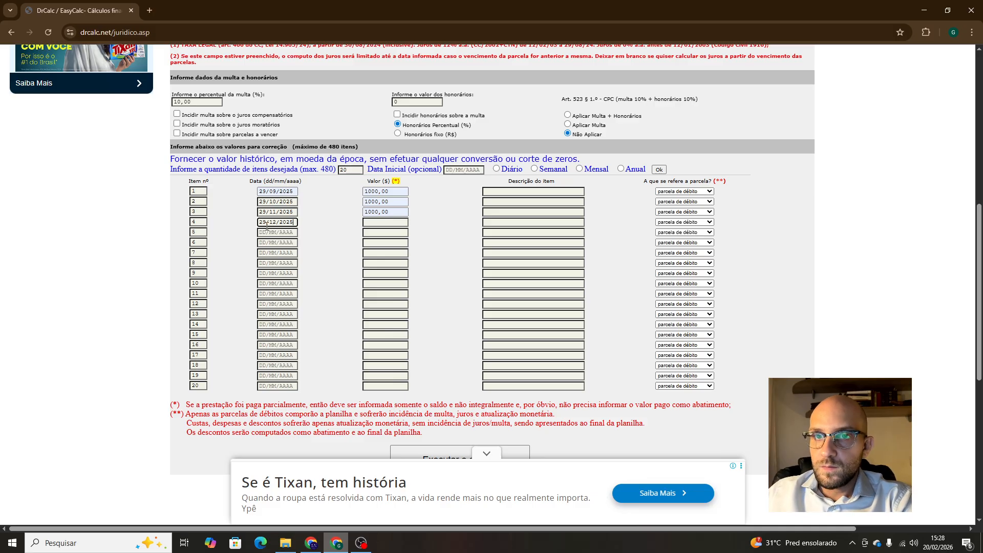
left_click(384, 222)
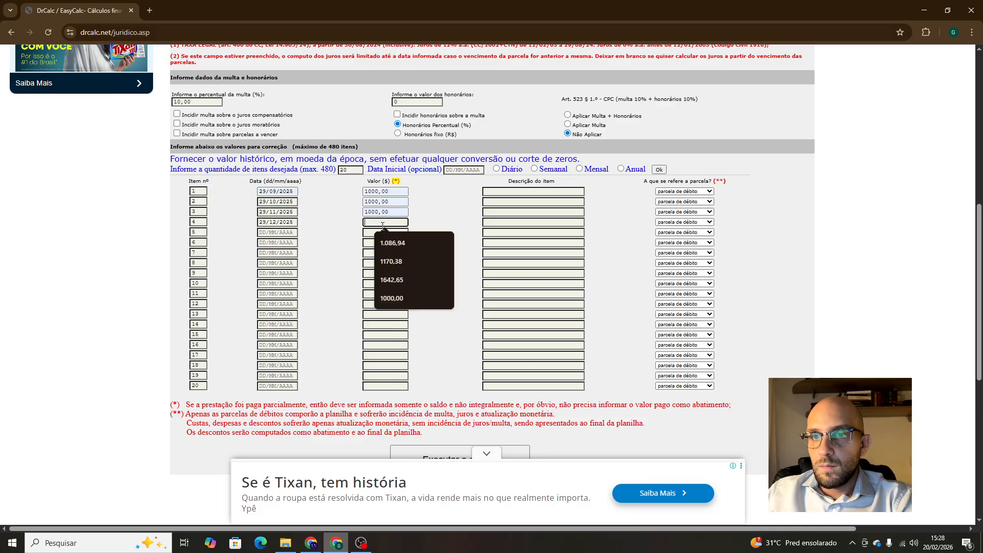
left_click(396, 298)
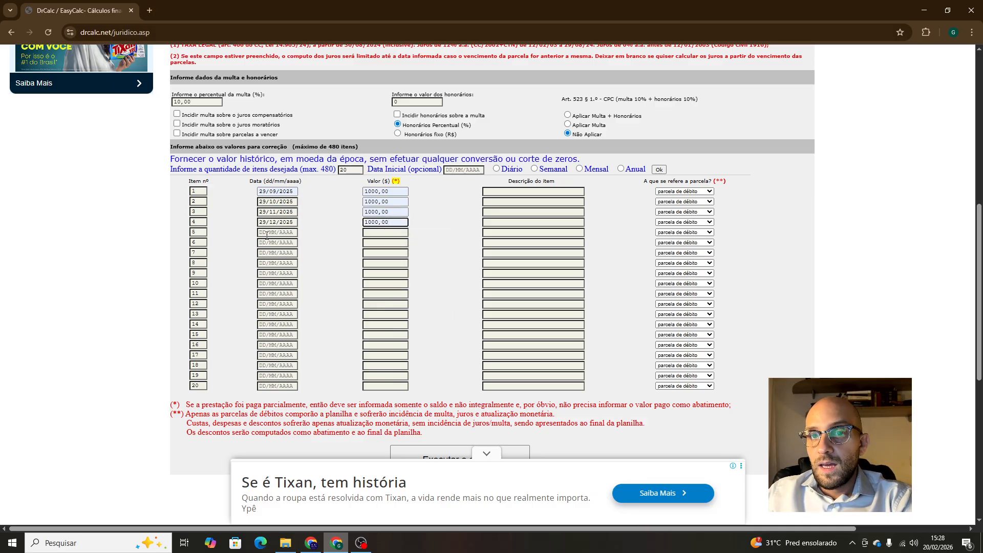
Fill in item 5 with the date 29/01/2026 and the value 1000,00
left_click(266, 232)
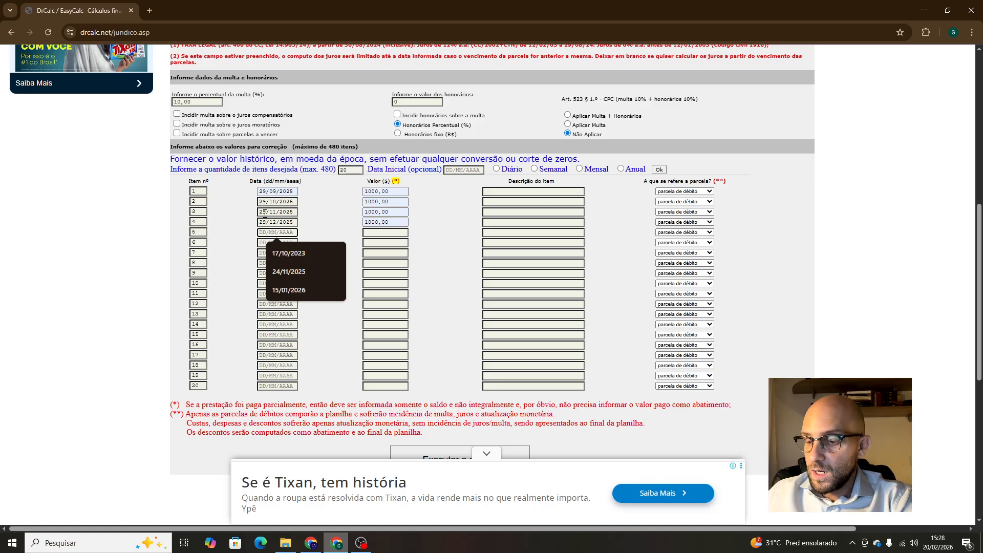
type("29/01/2026")
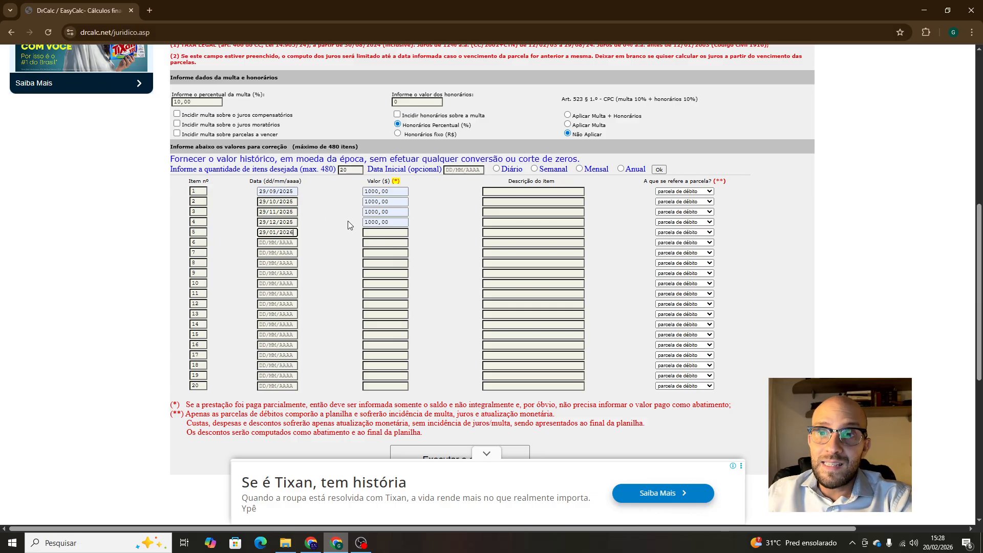
left_click(385, 233)
left_click(405, 286)
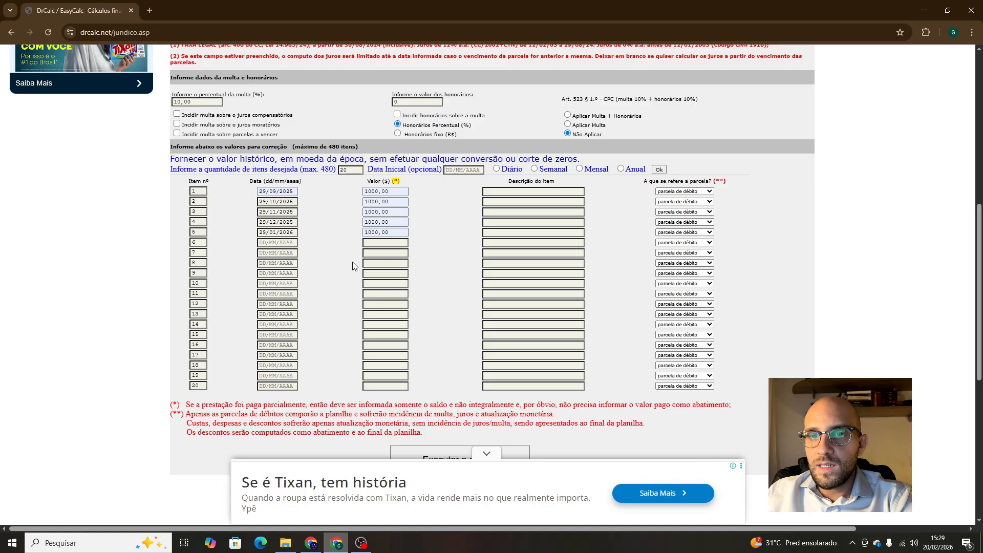
Execute the calculation for the five entered installments
scroll(358, 308, "down", 1)
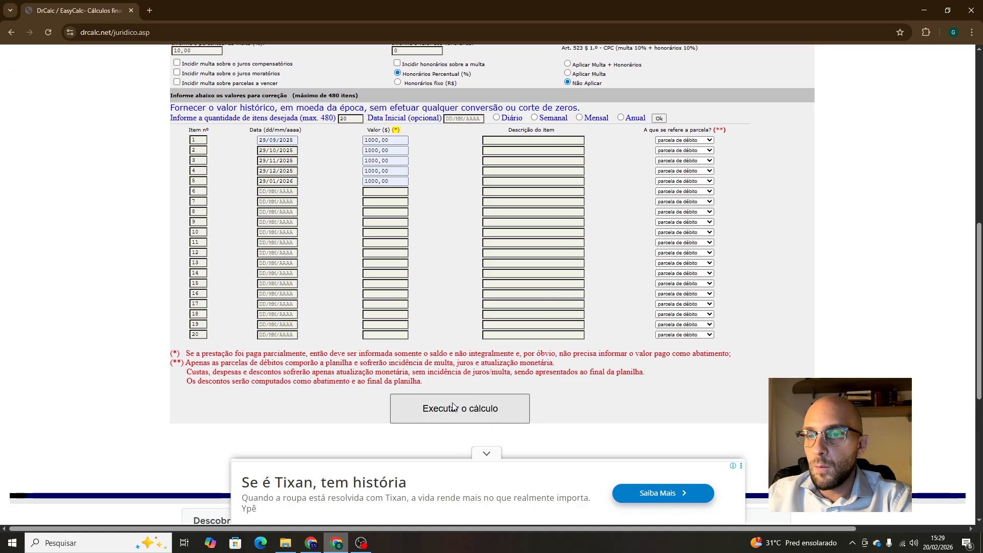
scroll(467, 358, "down", 2)
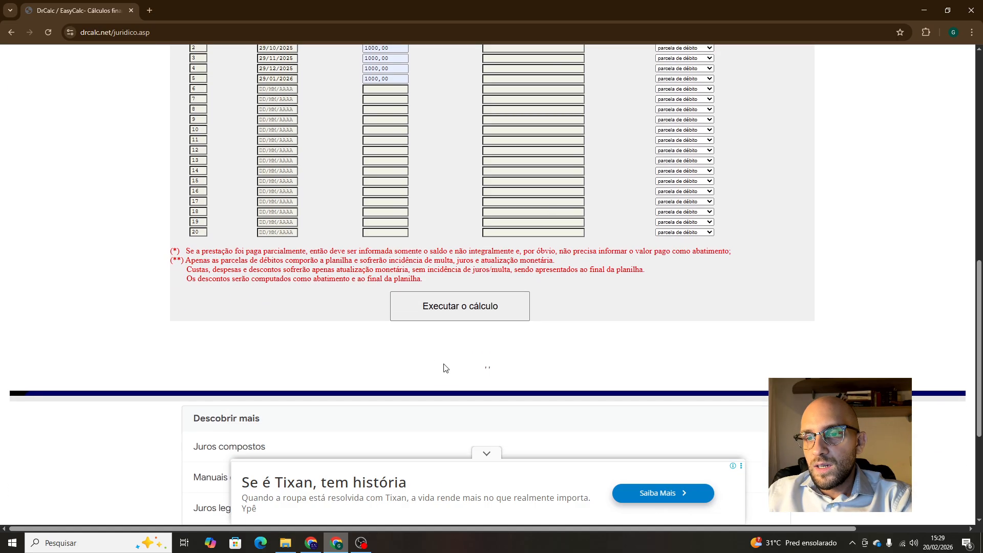
left_click(463, 306)
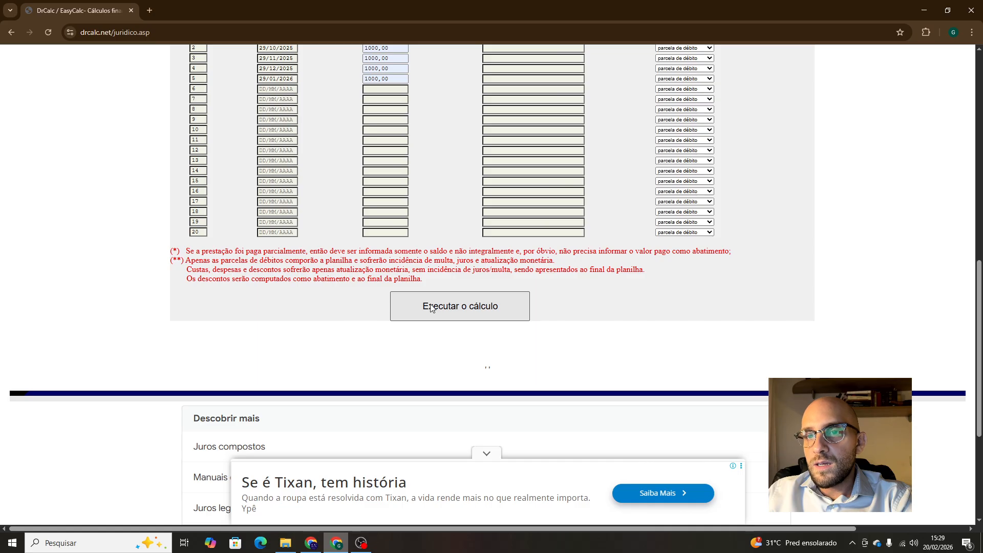
left_click(430, 306)
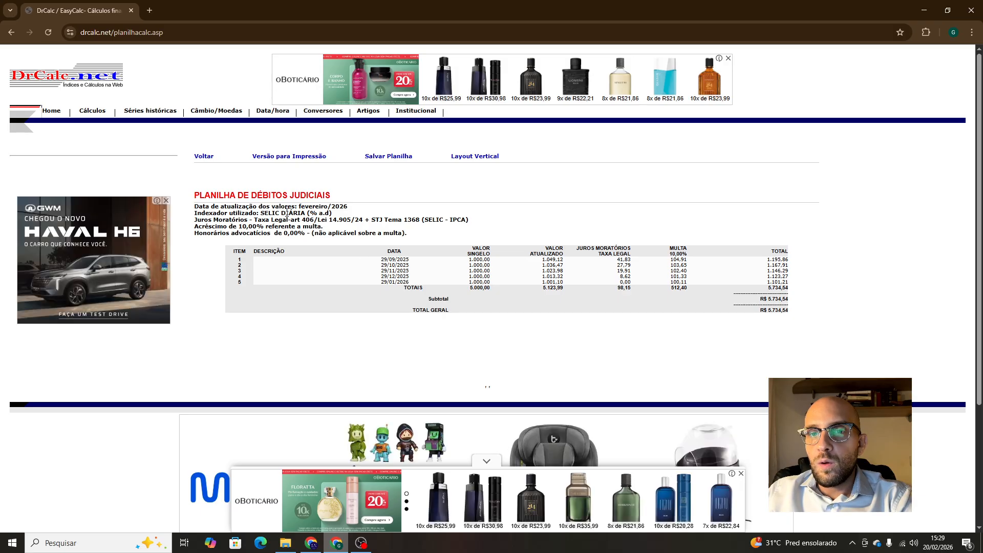
Review the update date, index, interest and fine criteria listed above the judicial debts table
left_click_drag(210, 212, 359, 220)
left_click(359, 220)
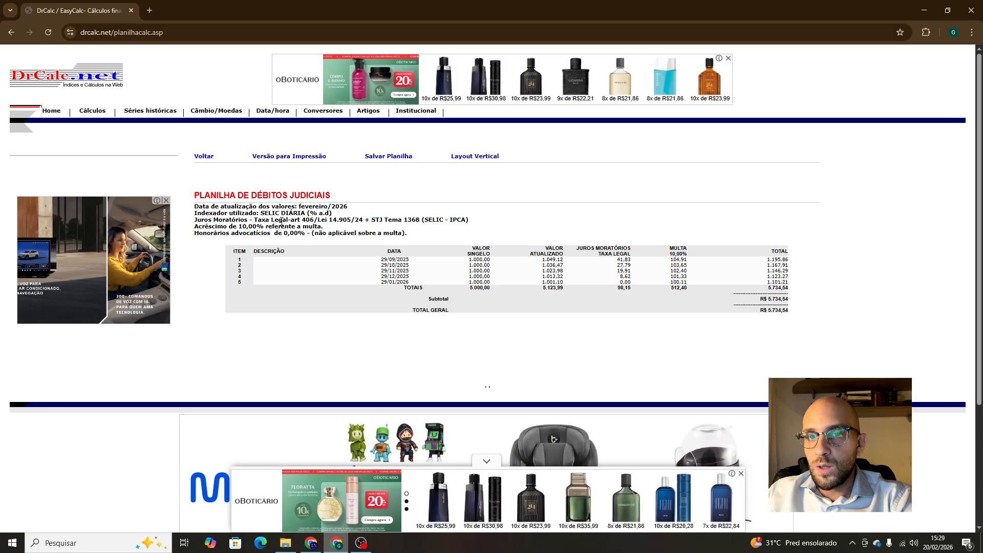
left_click_drag(272, 208, 366, 245)
left_click(365, 244)
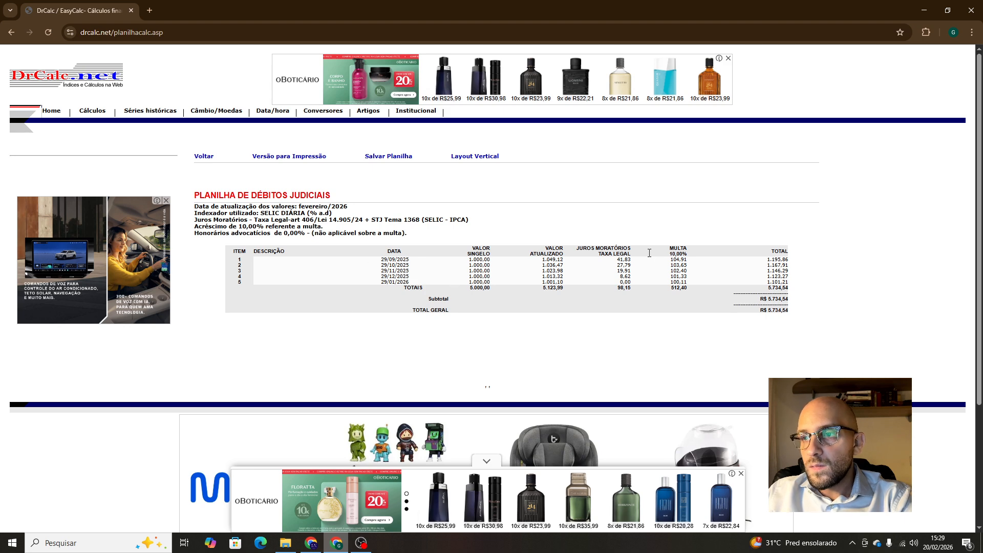
Enlarge the results page and examine the due dates of the five installments in the table
left_click(971, 32)
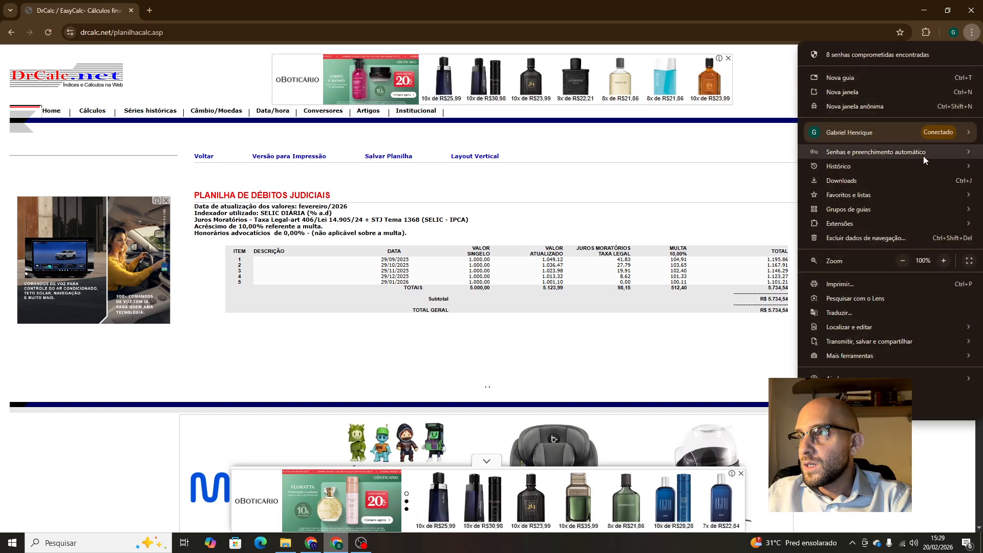
left_click(947, 260)
left_click(947, 259)
left_click(947, 260)
left_click(643, 257)
scroll(644, 257, "down", 1)
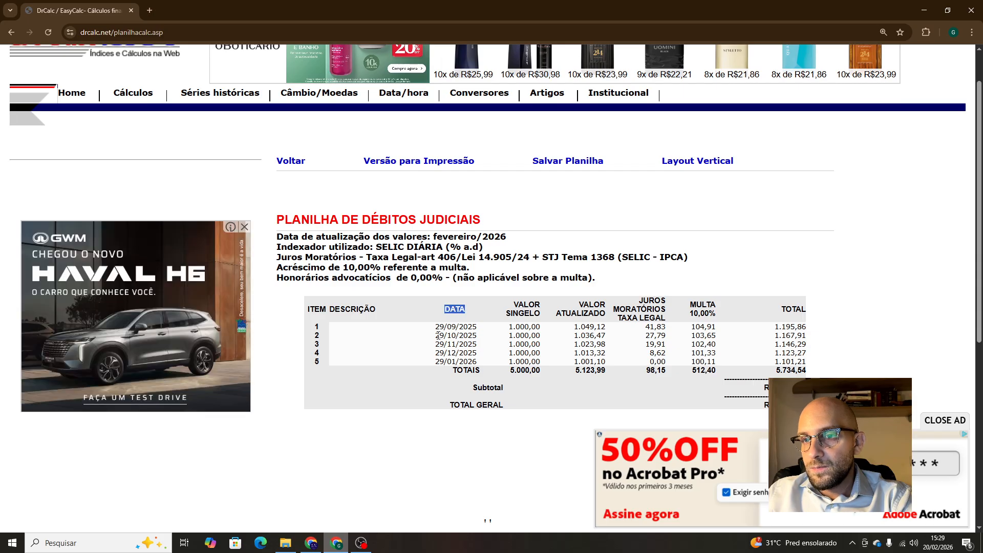
left_click_drag(436, 327, 477, 362)
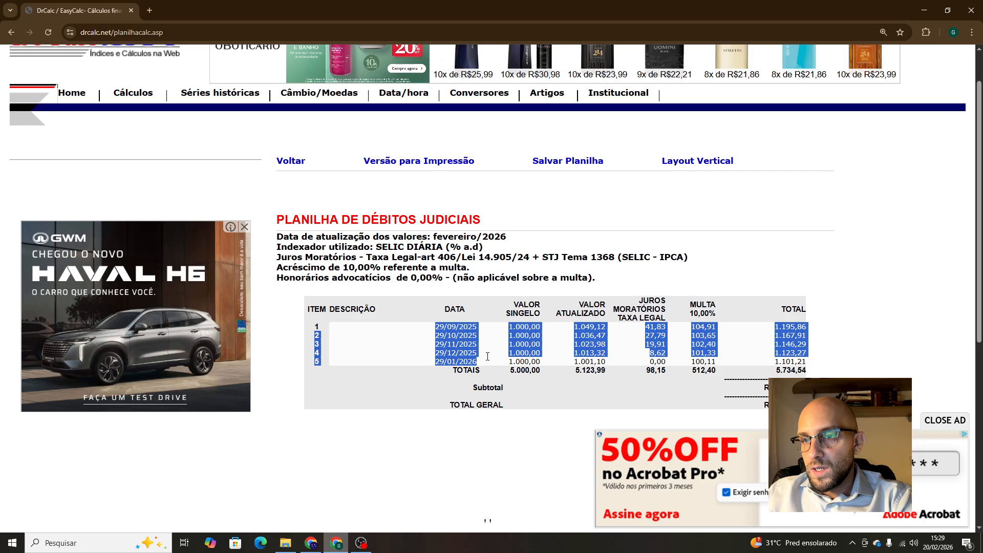
left_click(508, 328)
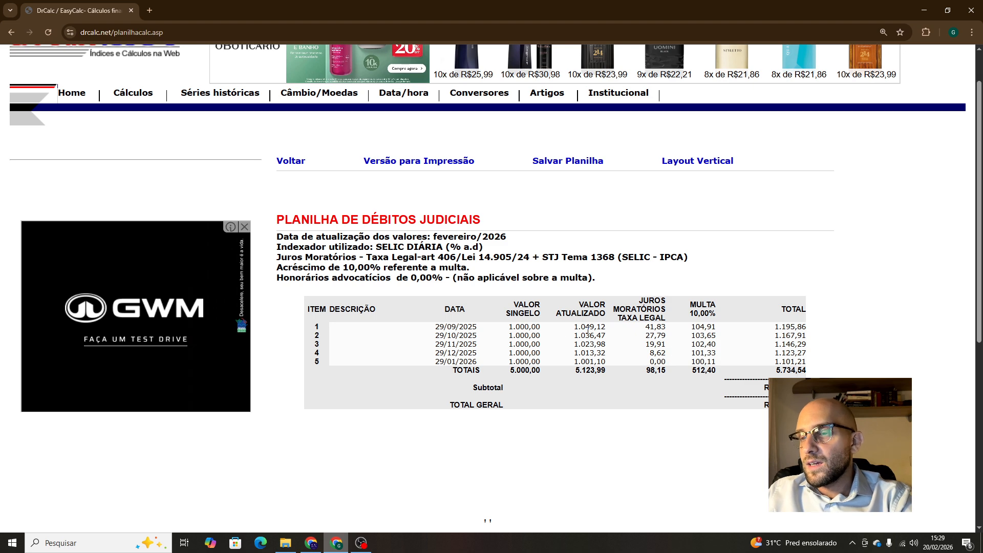
Examine item 1's updated value, default interest, fine and total in the results table
double_click(565, 326)
double_click(655, 327)
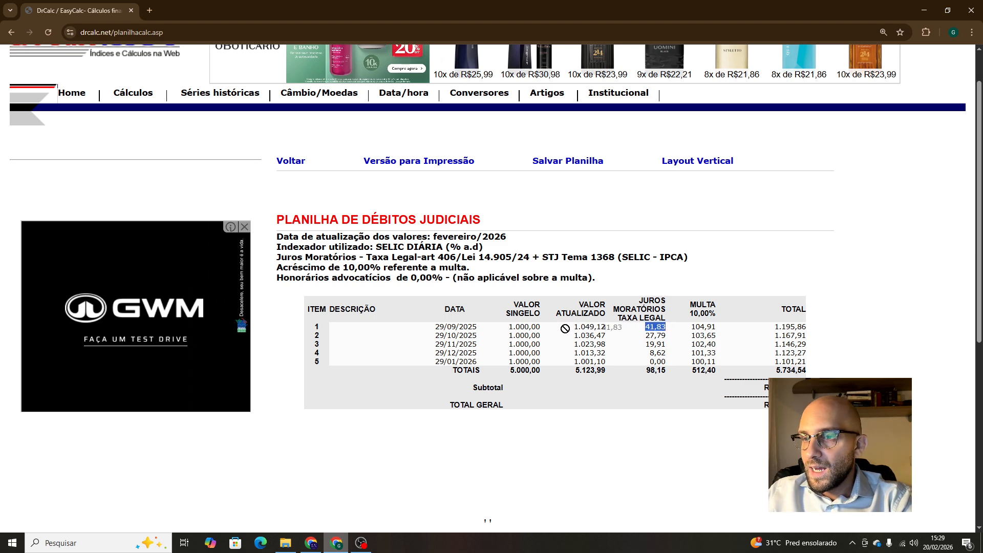
left_click(623, 341)
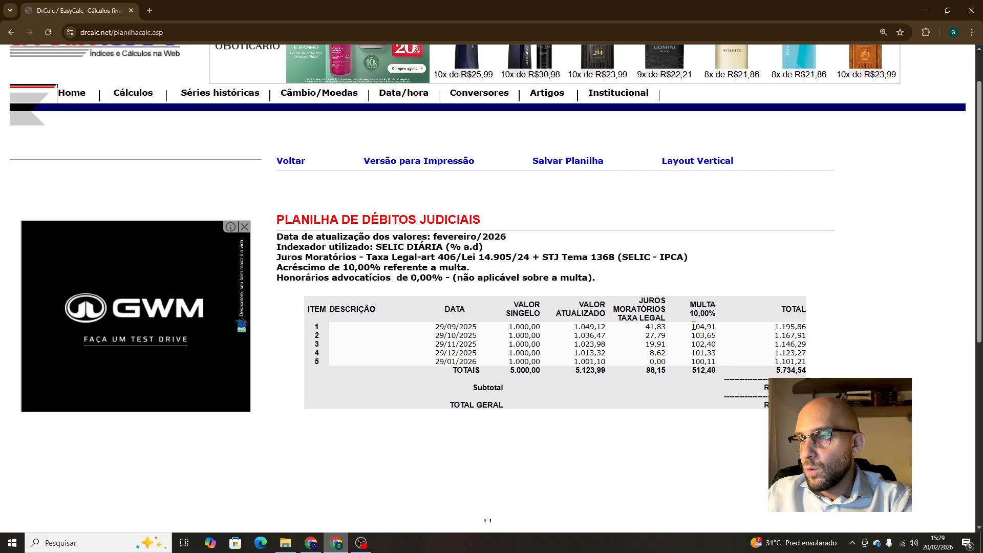
left_click_drag(693, 326, 722, 326)
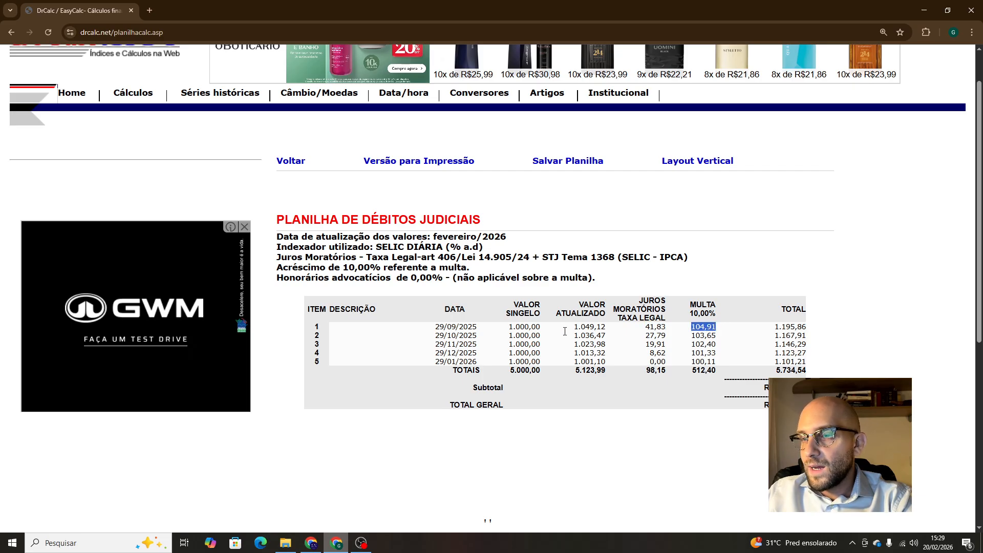
left_click_drag(564, 332, 807, 329)
left_click(775, 329)
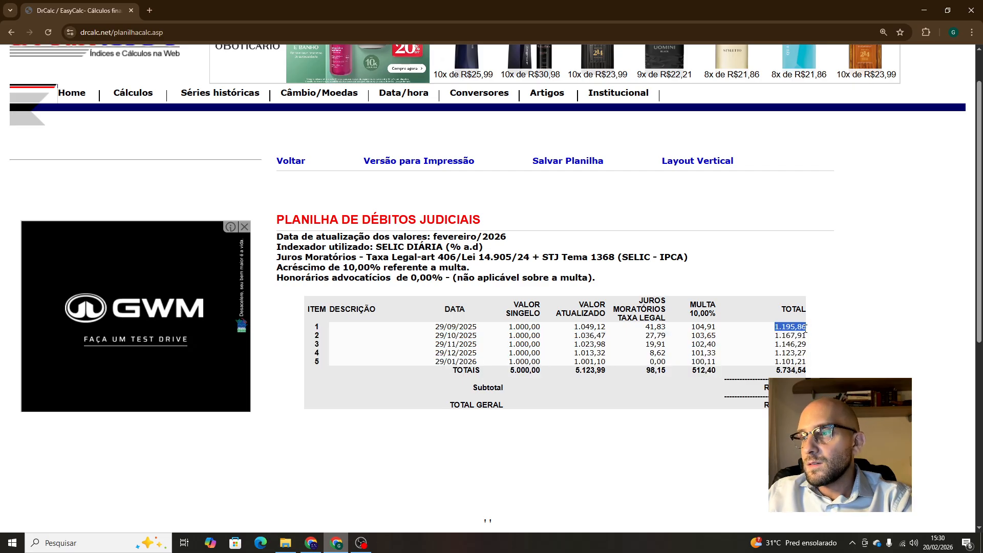
Examine the totals of the remaining installments and the grand total of the debt
scroll(801, 328, "down", 2)
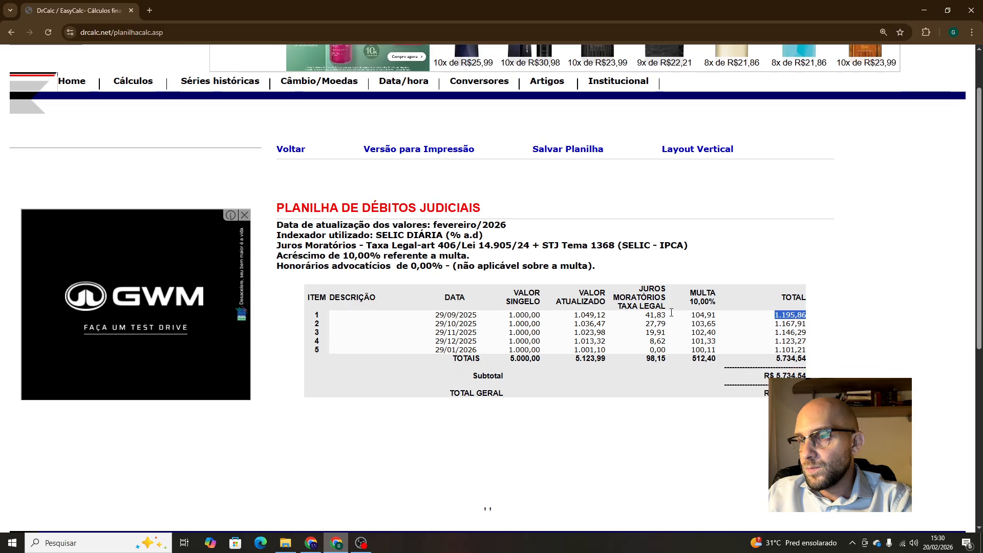
left_click_drag(774, 233, 805, 240)
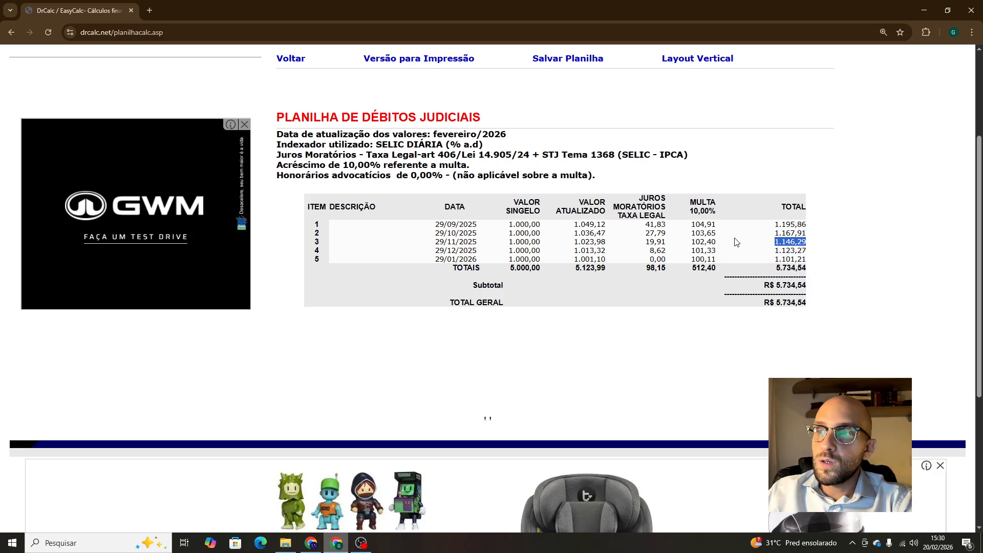
left_click_drag(774, 251, 814, 267)
left_click(791, 256)
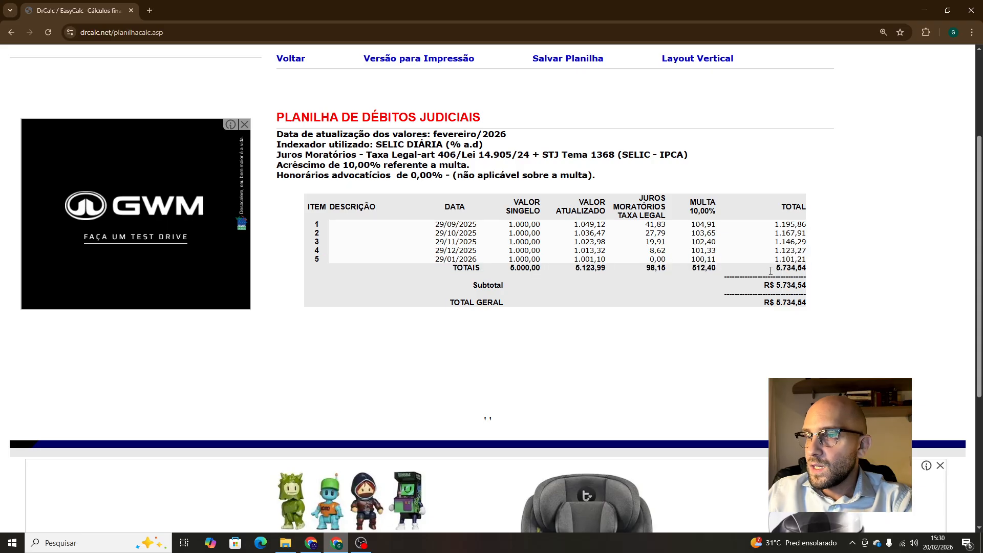
scroll(770, 271, "down", 1)
left_click_drag(758, 252, 820, 252)
left_click(825, 270)
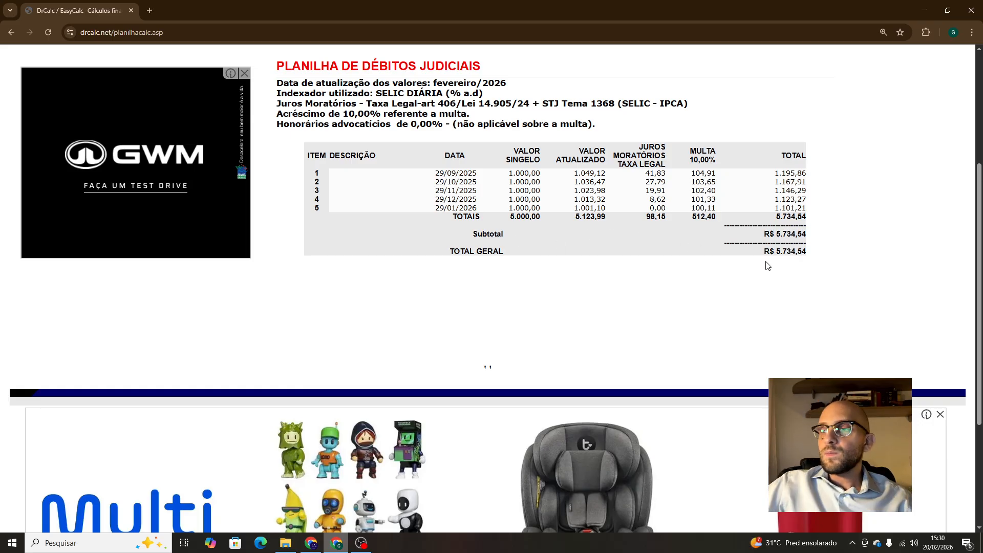
left_click_drag(758, 252, 826, 244)
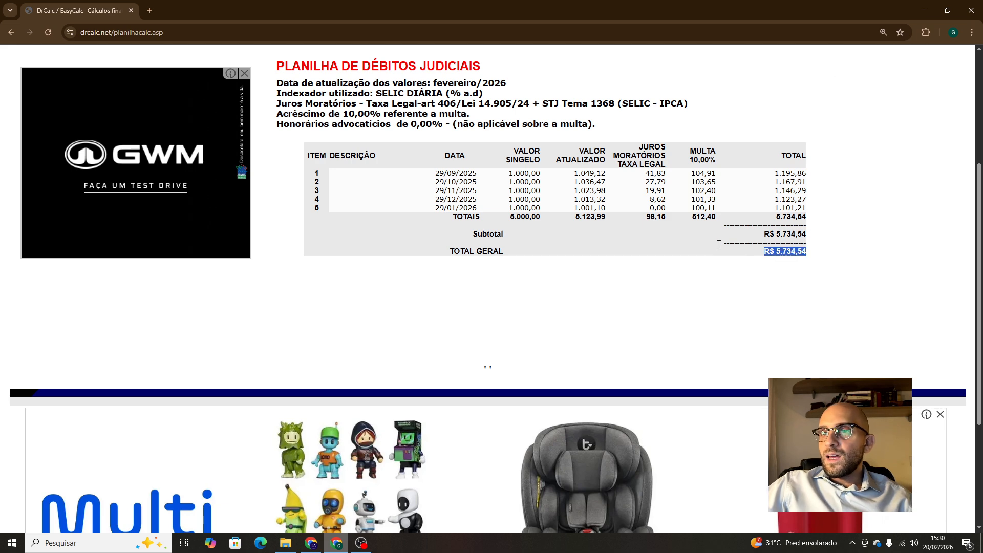
Open the version of the judicial debts spreadsheet meant for saving
scroll(827, 255, "up", 1)
scroll(700, 229, "up", 1)
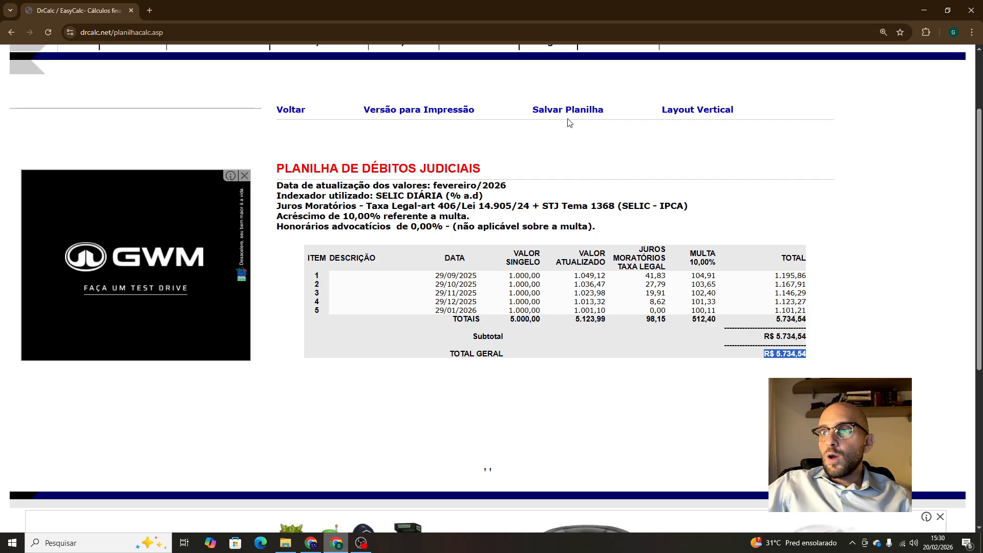
left_click(567, 116)
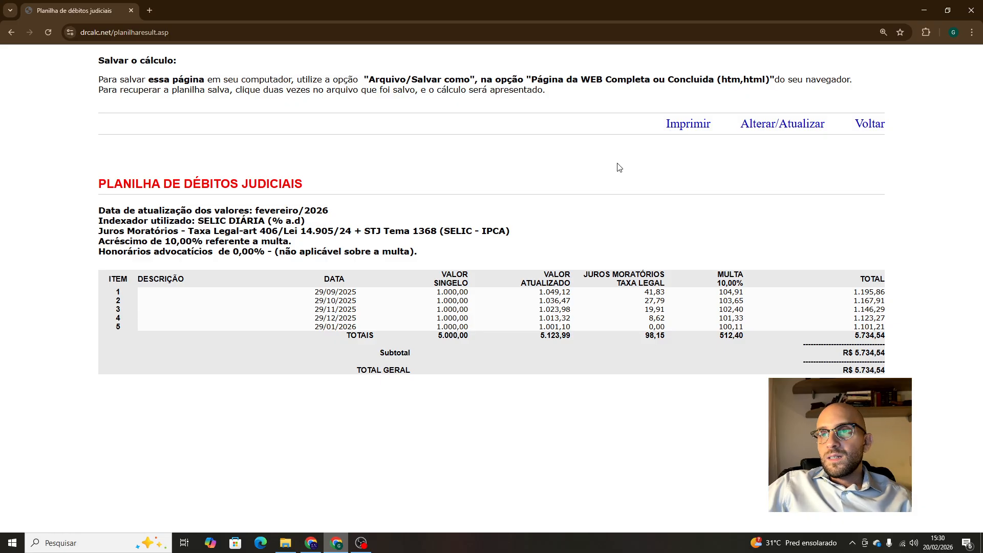
right_click(424, 173)
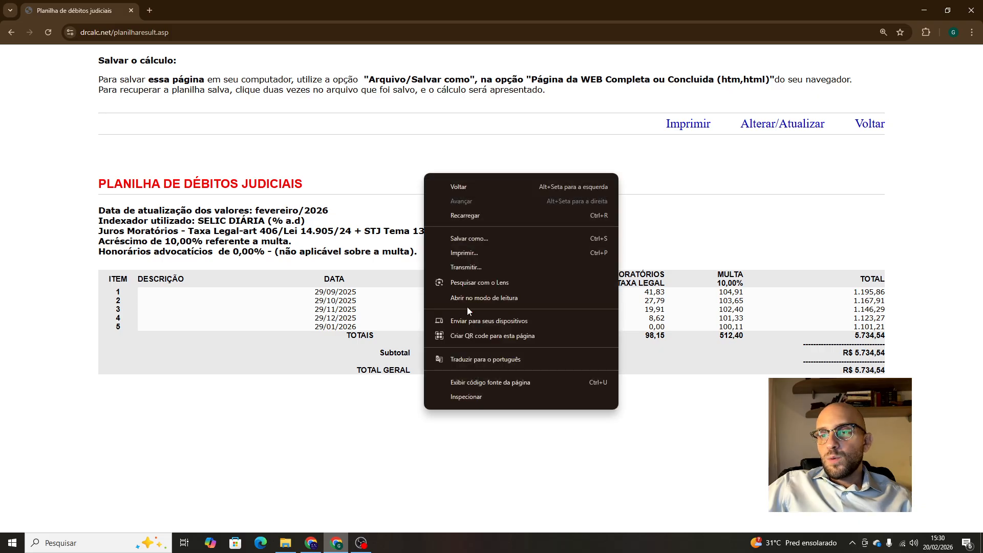
left_click(478, 239)
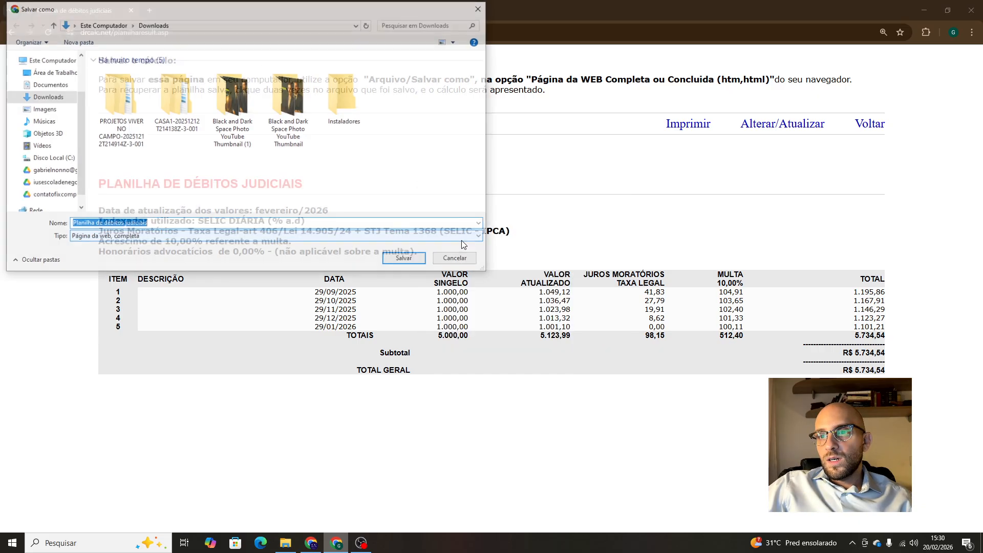
left_click_drag(370, 1, 370, 8)
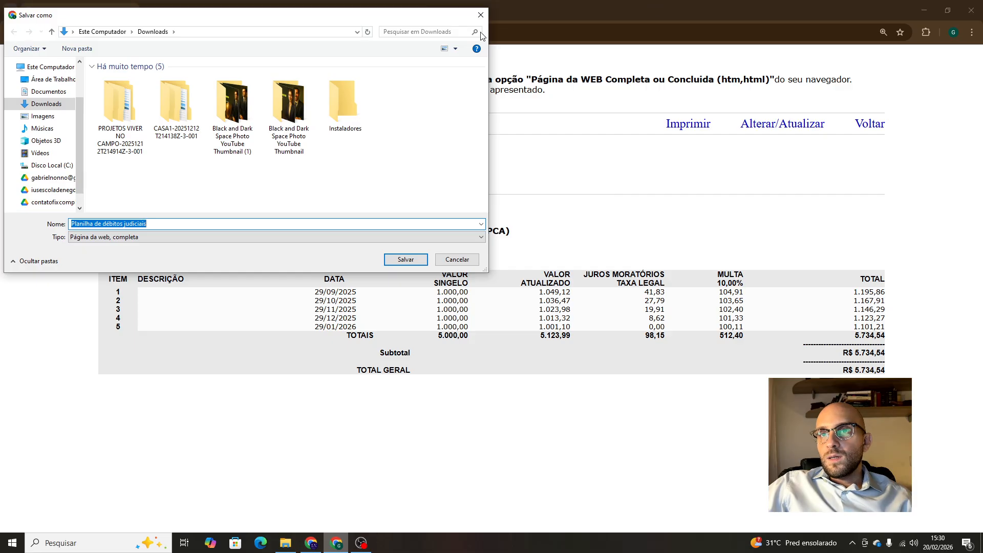
left_click_drag(438, 19, 663, 66)
left_click(379, 284)
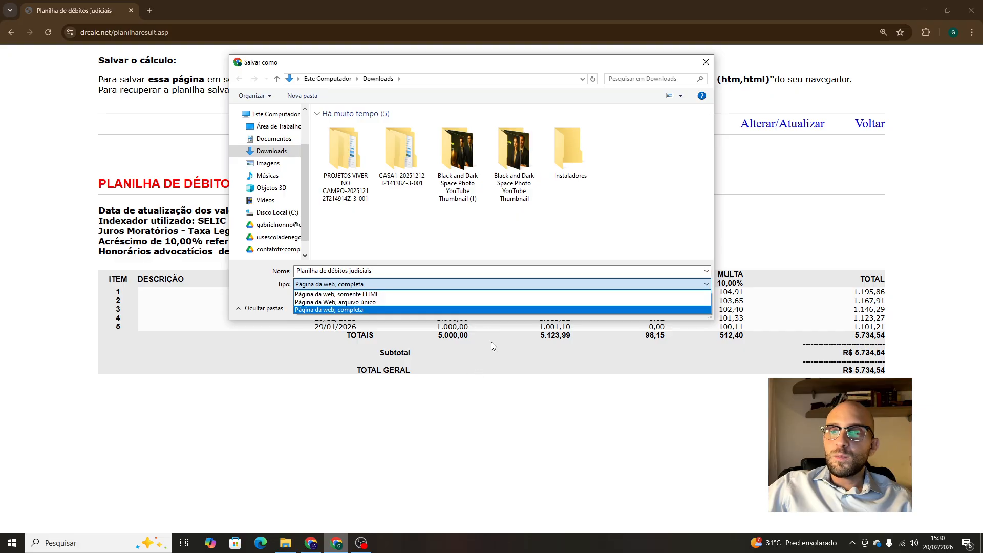
left_click(708, 63)
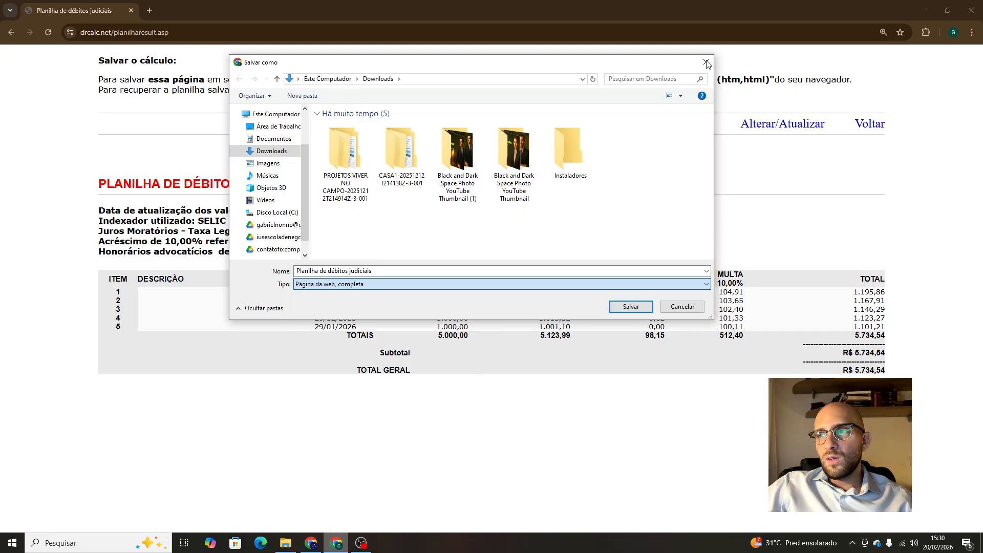
left_click(710, 61)
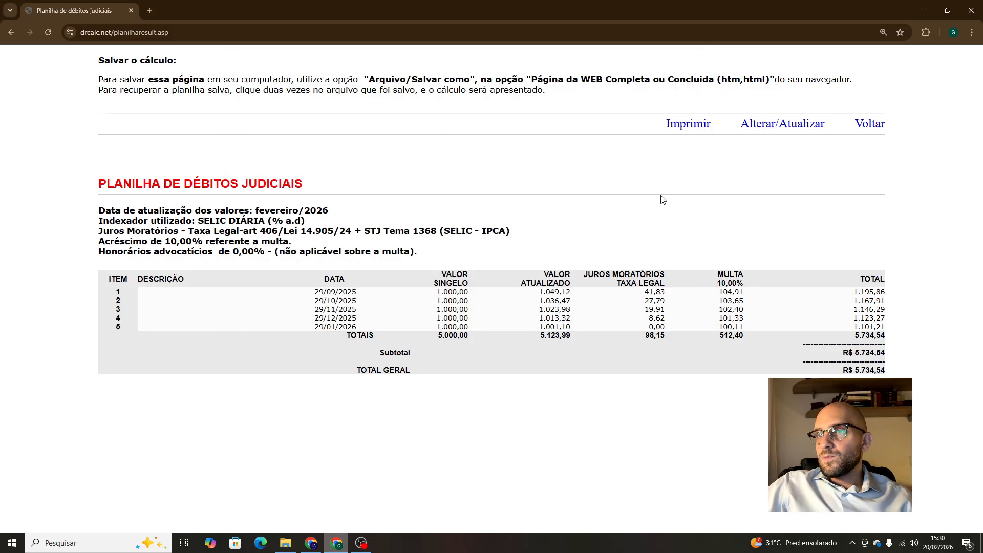
Open the print settings for the judicial debts spreadsheet and choose Salvar como PDF as the destination
left_click(688, 124)
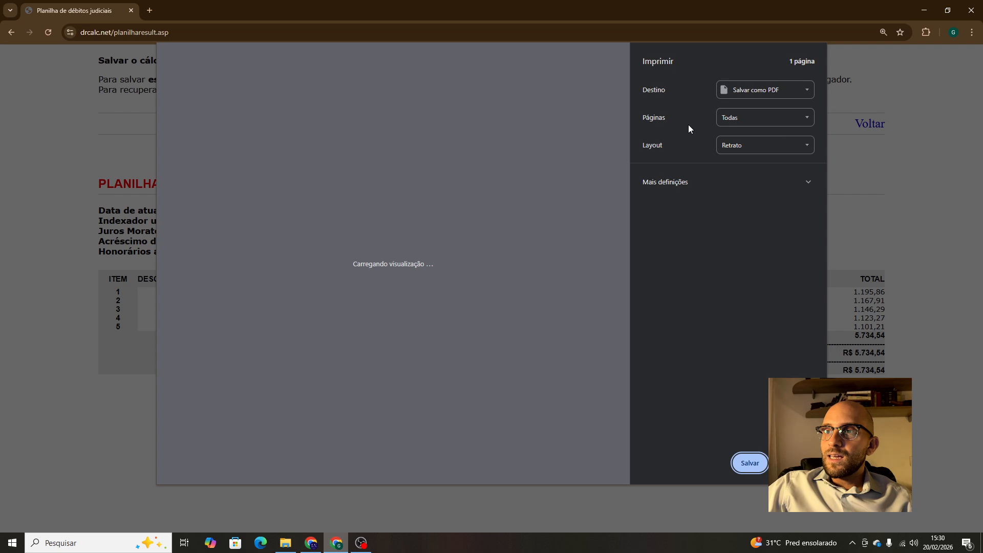
left_click(751, 90)
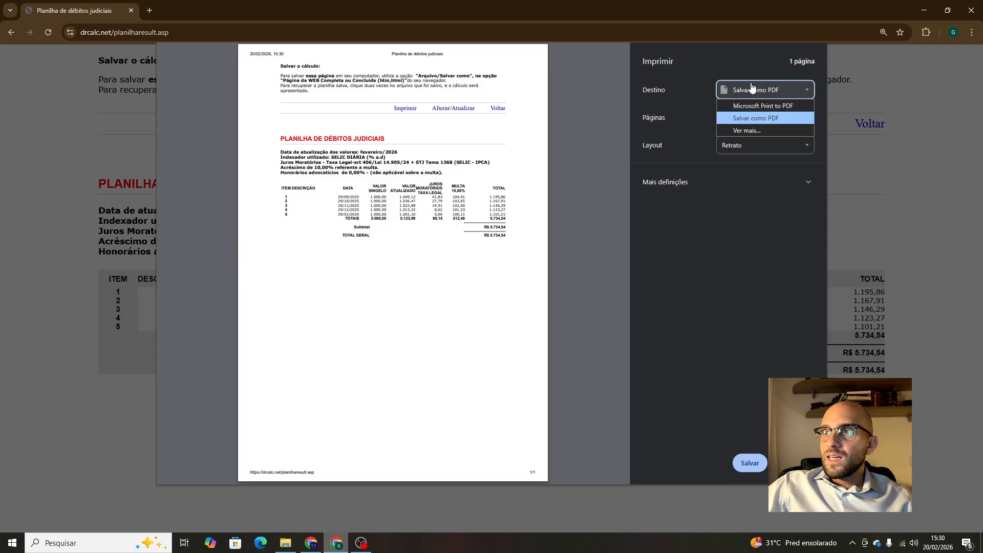
left_click(758, 119)
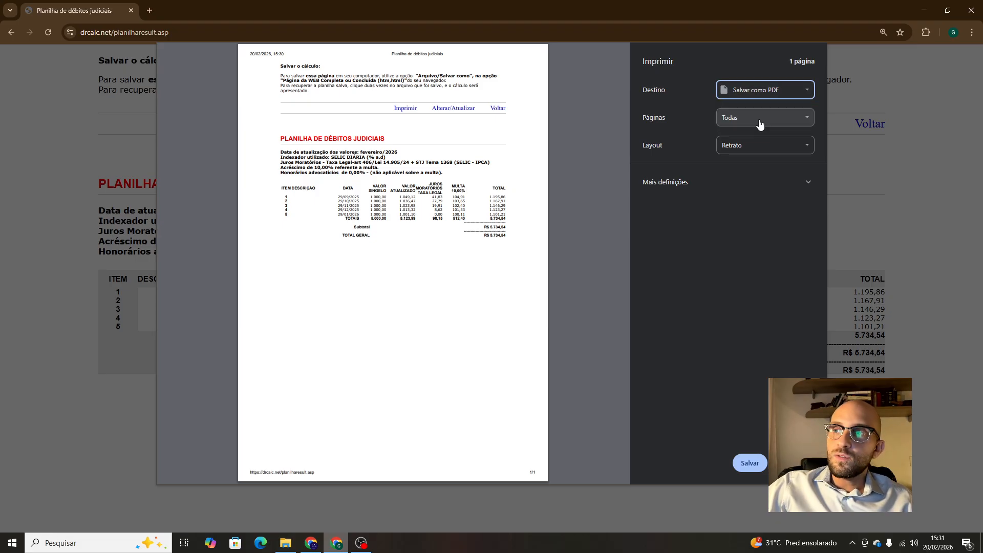
Save the PDF in Downloads as "Planilha de débitos judiciais 2", without replacing the existing file
left_click(749, 463)
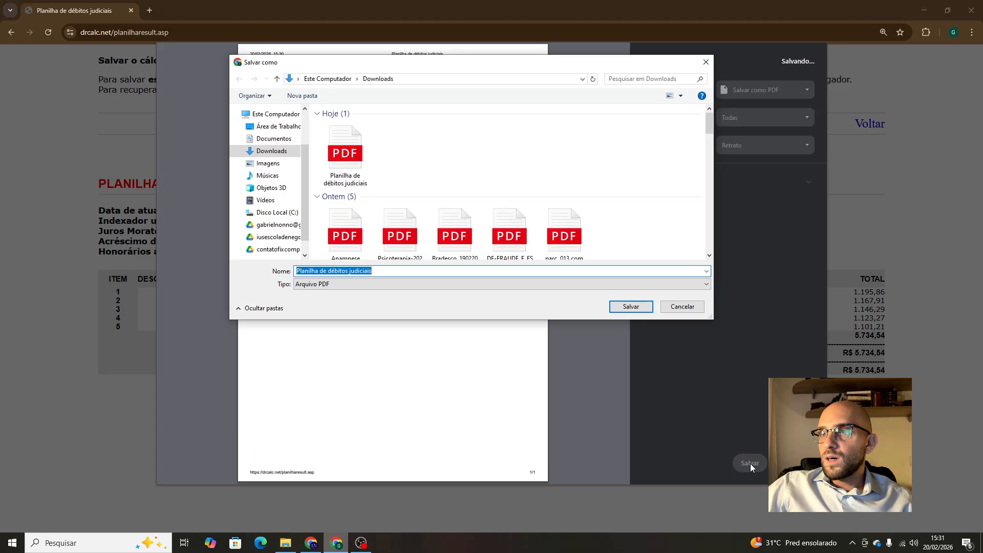
left_click(643, 307)
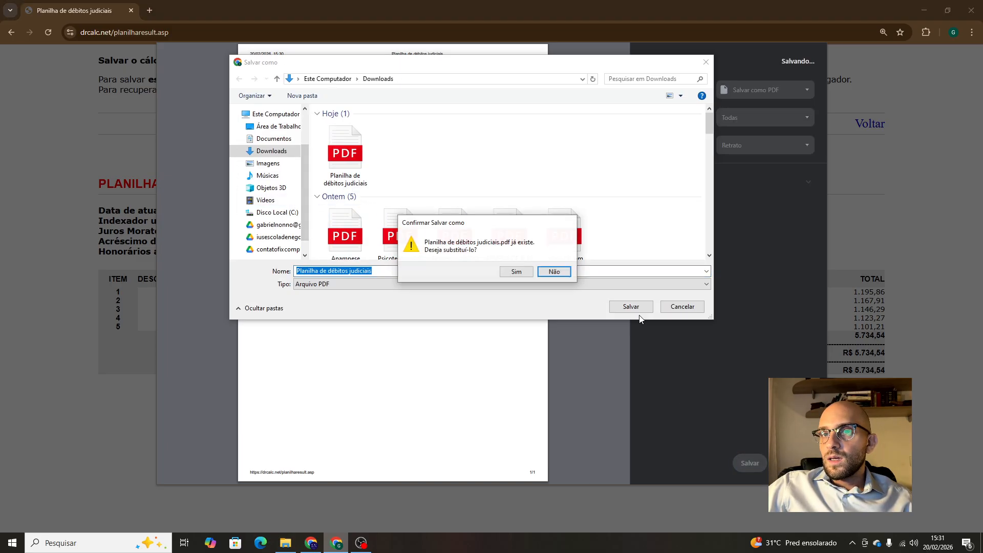
left_click(558, 273)
left_click(446, 272)
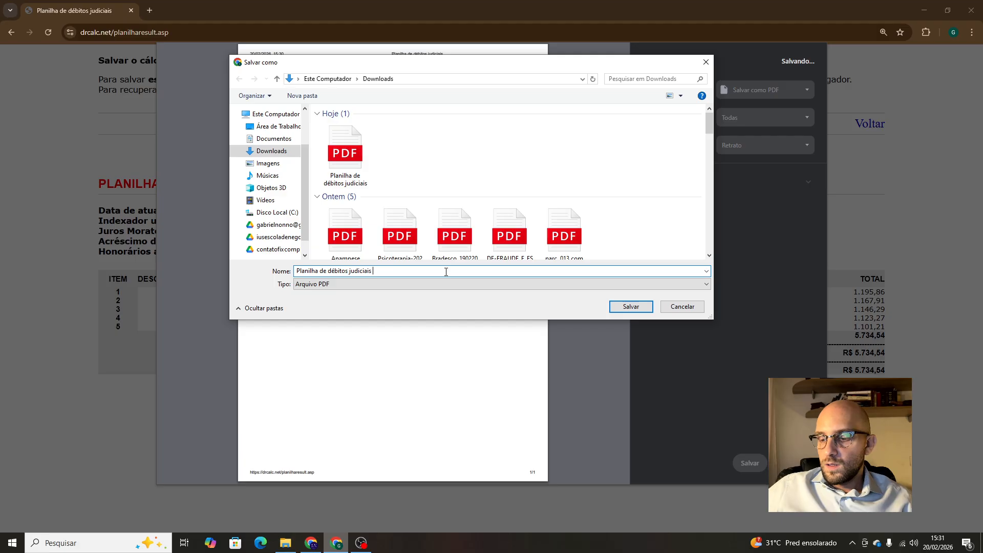
key("Escape")
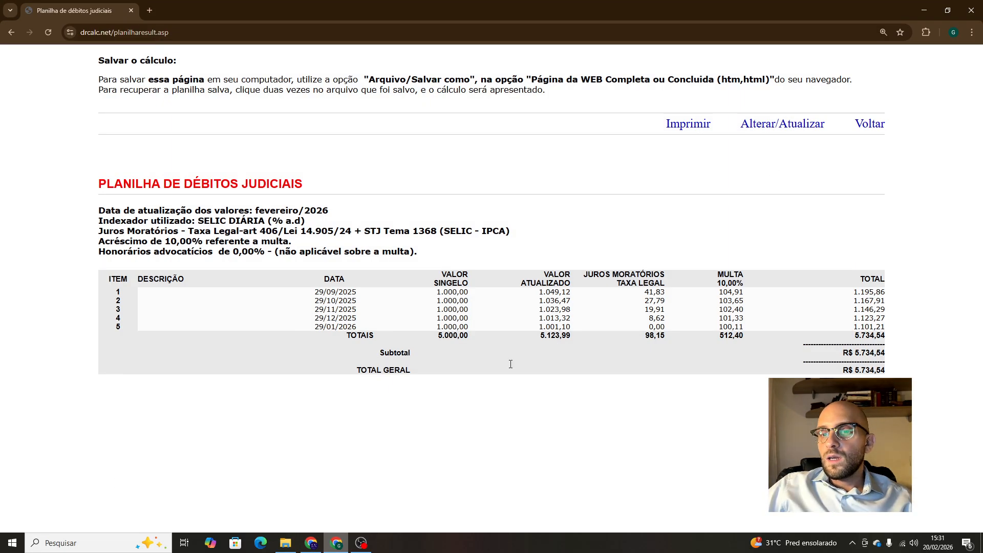
left_click(953, 32)
left_click(972, 32)
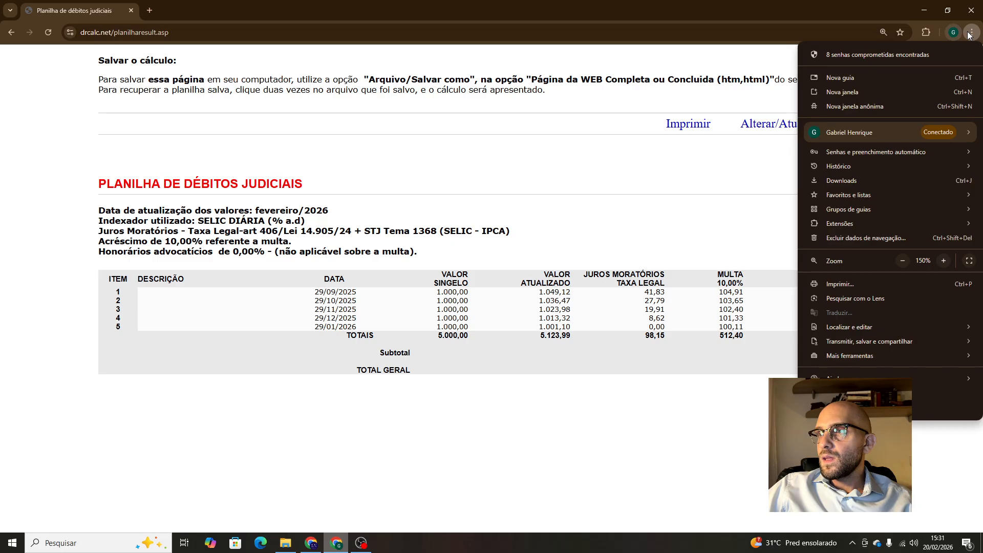
left_click(837, 186)
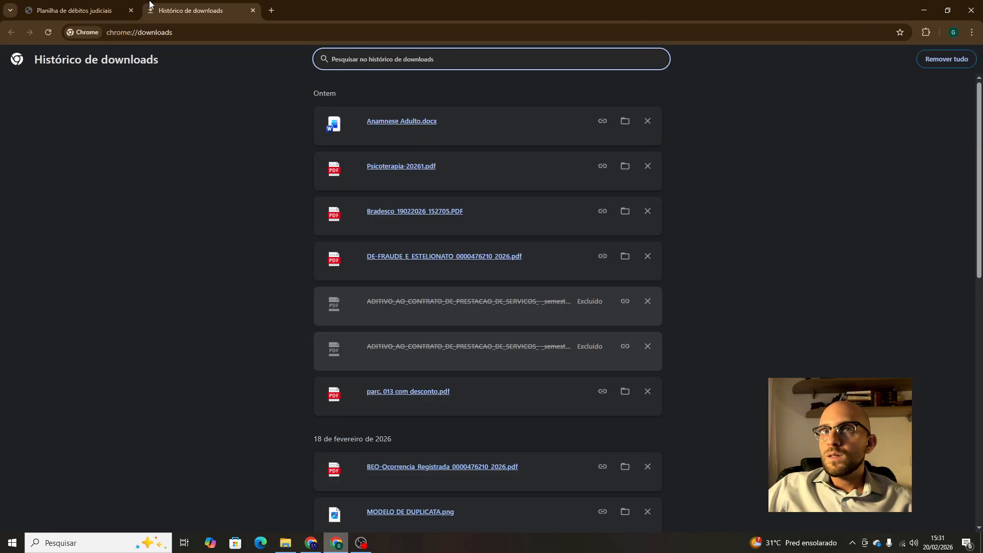
left_click(253, 10)
Open "Planilha de débitos judiciais 2" from the Downloads folder in File Explorer and get the folder window out of the way
left_click(285, 542)
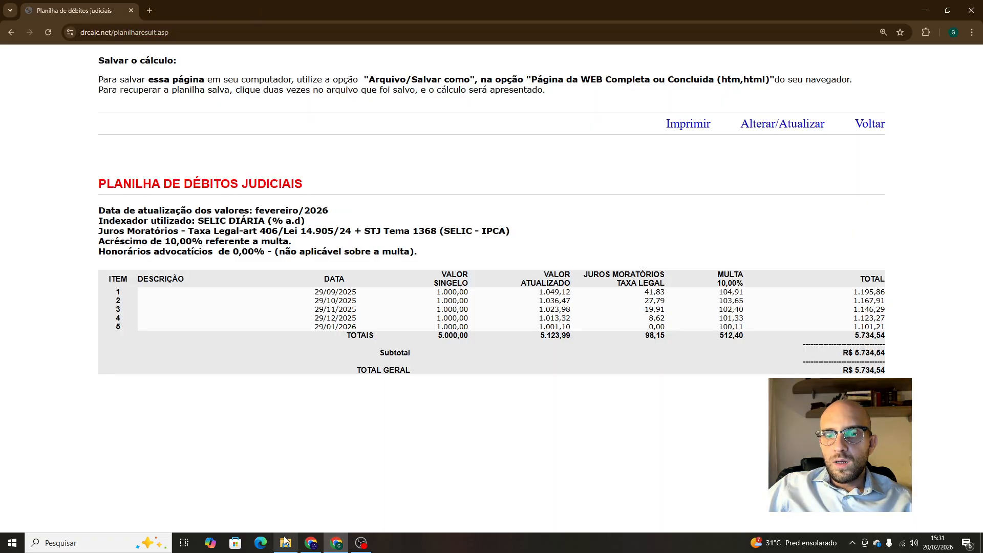
left_click(321, 287)
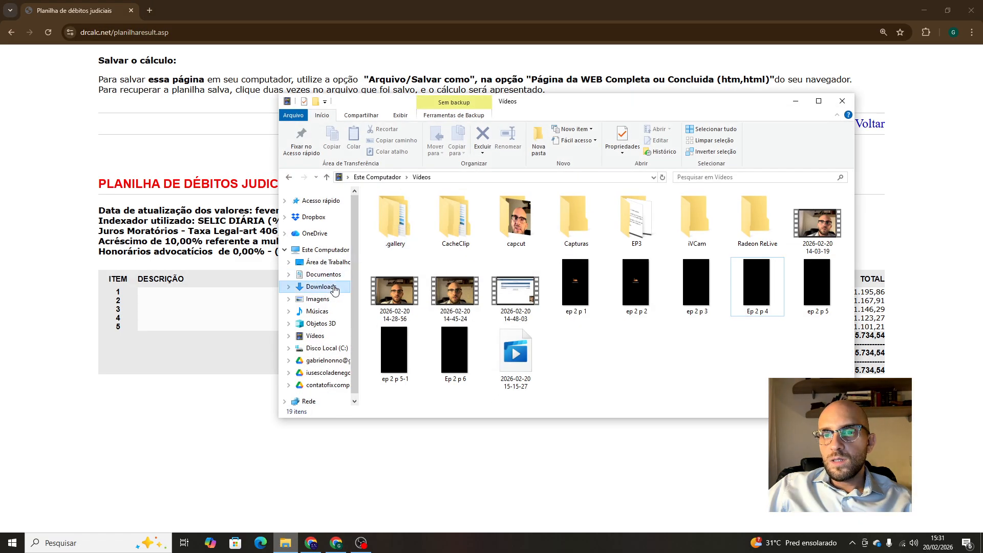
double_click(436, 275)
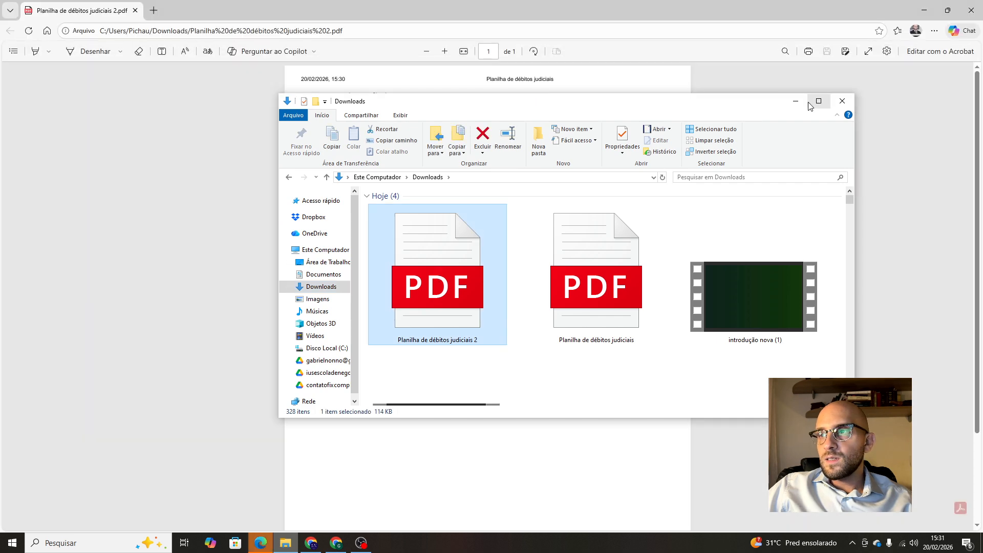
left_click(796, 102)
Capture the PDF area from the PLANILHA DE DÉBITOS JUDICIAIS heading to the TOTAL GERAL row and open the snip in Captura e Esboço
scroll(363, 174, "down", 2)
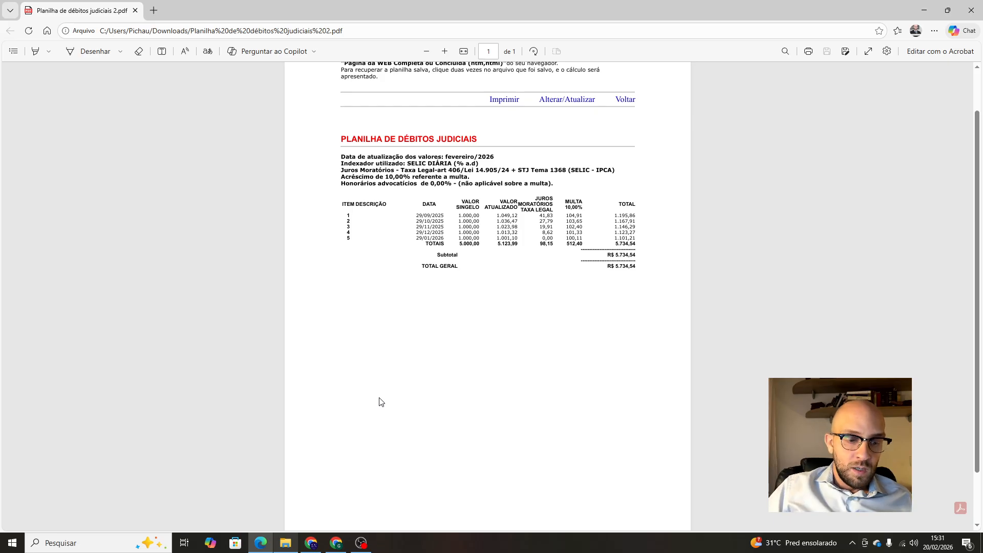
key("super+shift+s")
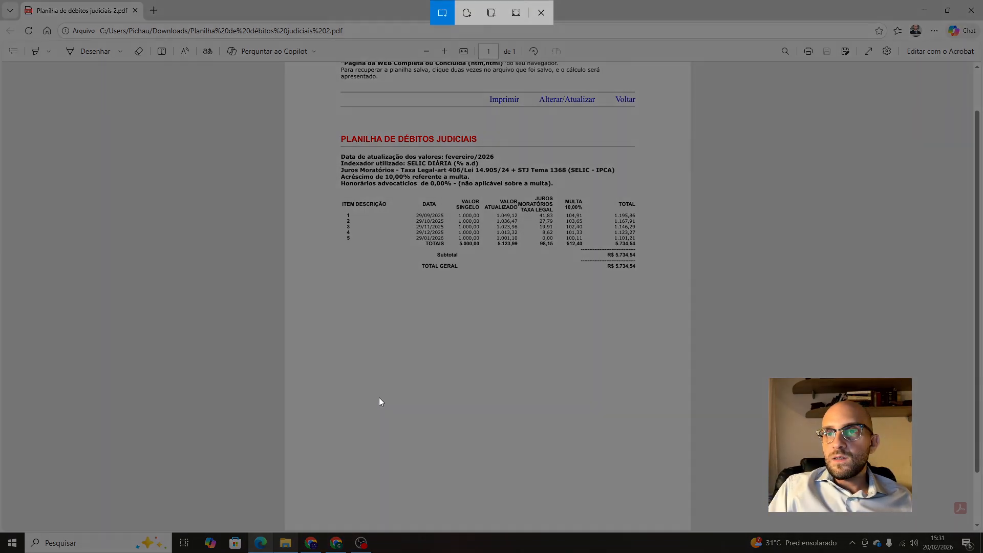
left_click_drag(329, 127, 626, 271)
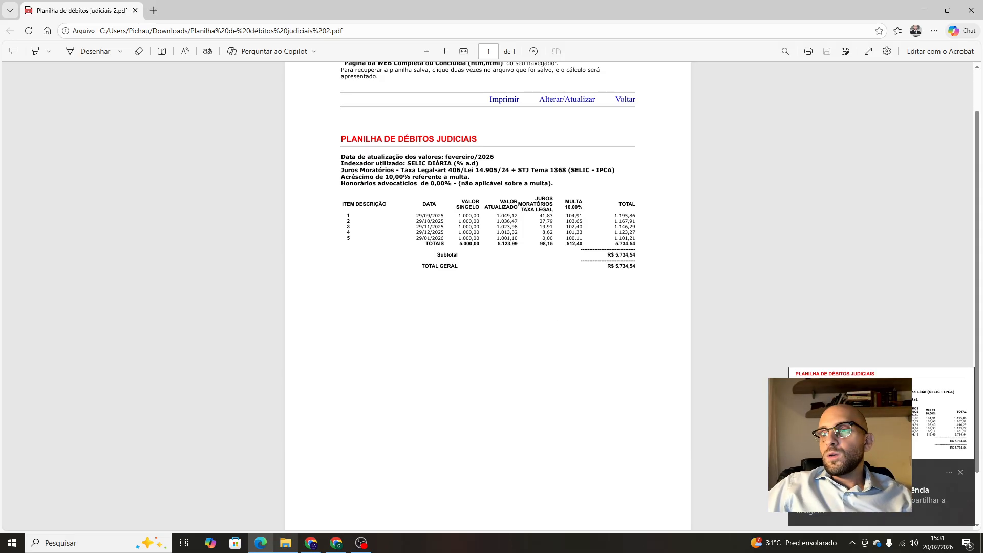
left_click(850, 444)
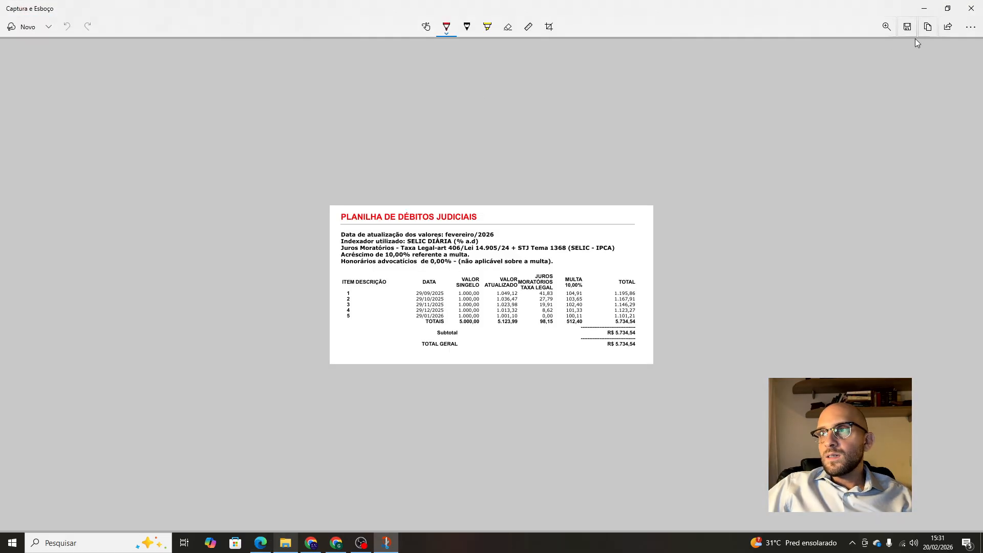